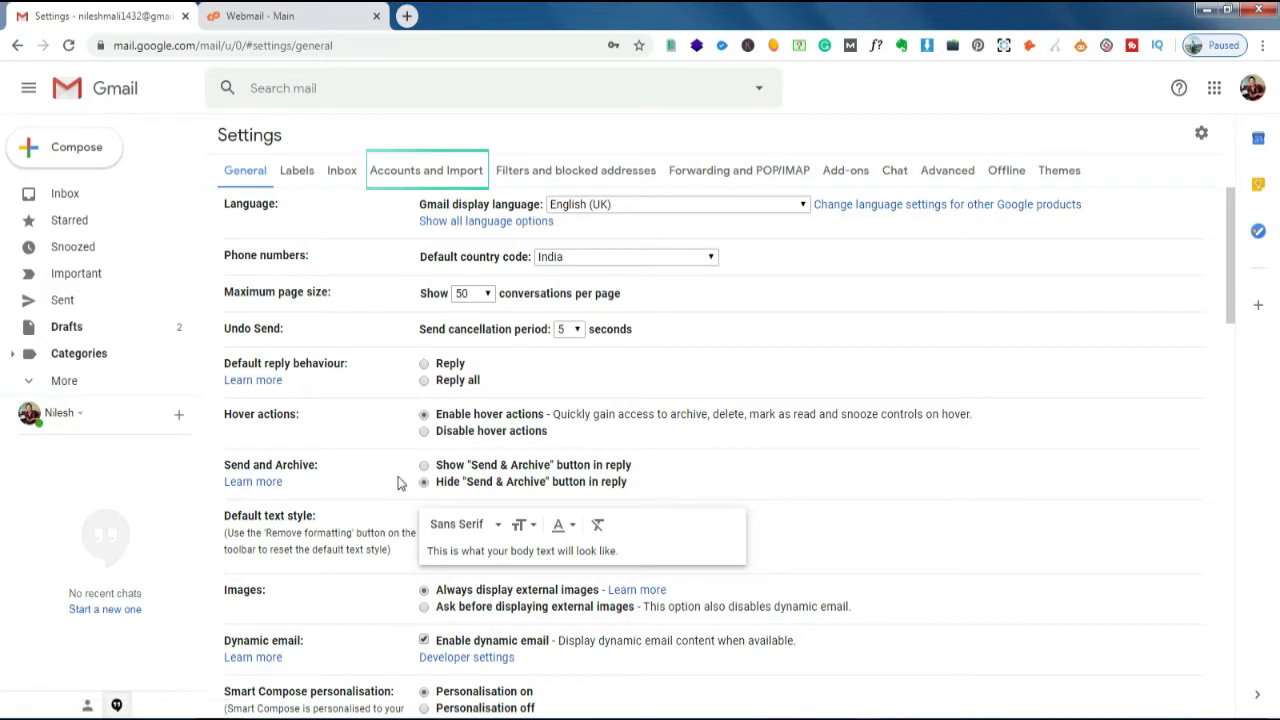
- From Accounts and Import, enter the custom-domain email address under 'Add an email account' and continue
click(418, 172)
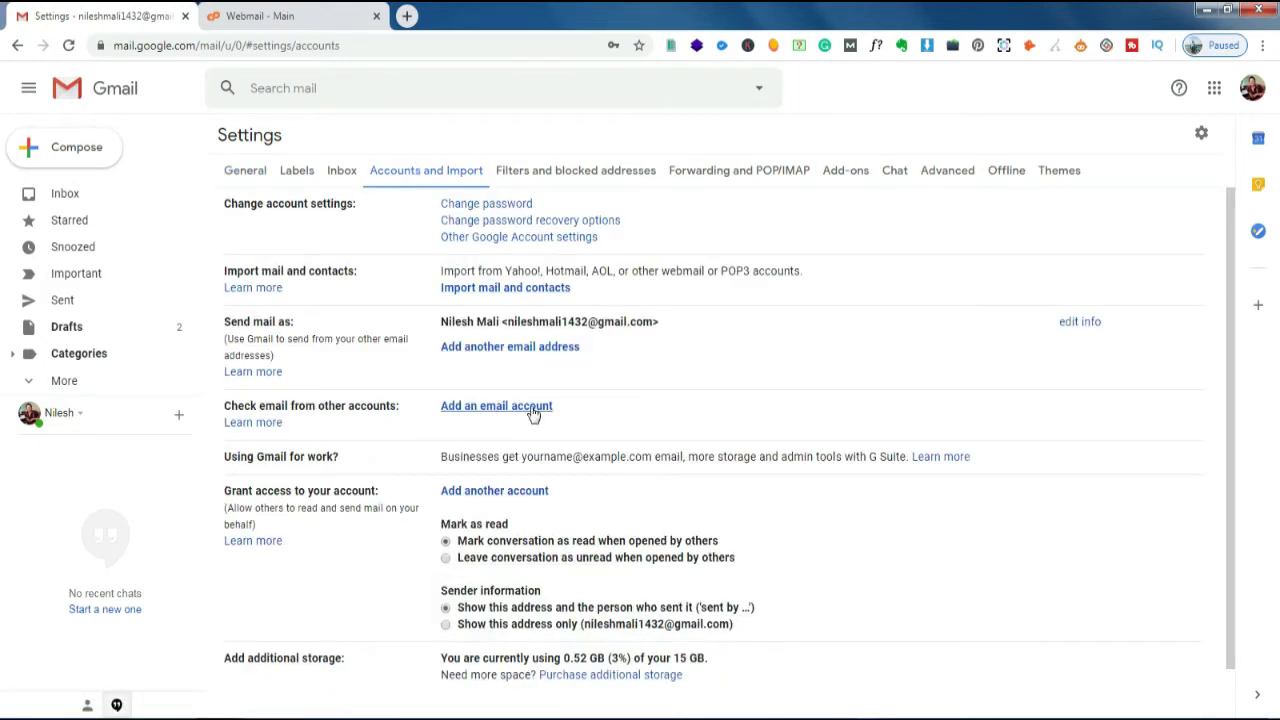
click(494, 407)
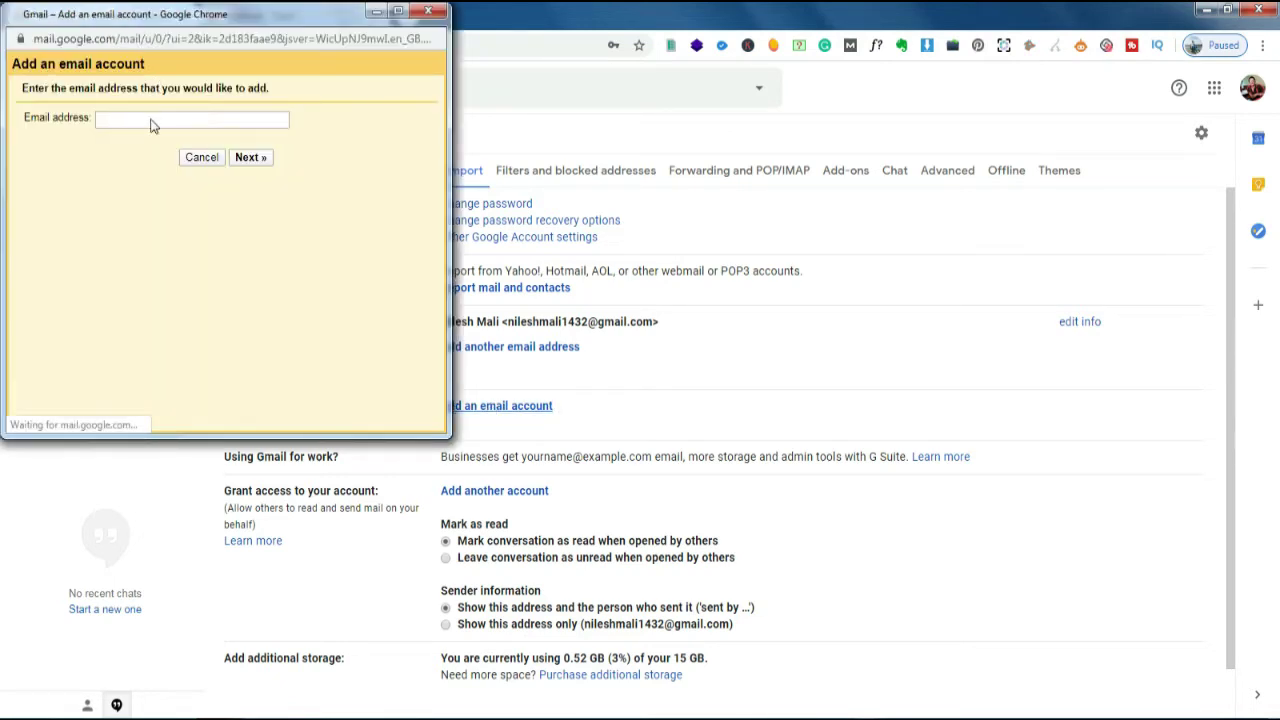
click(152, 125)
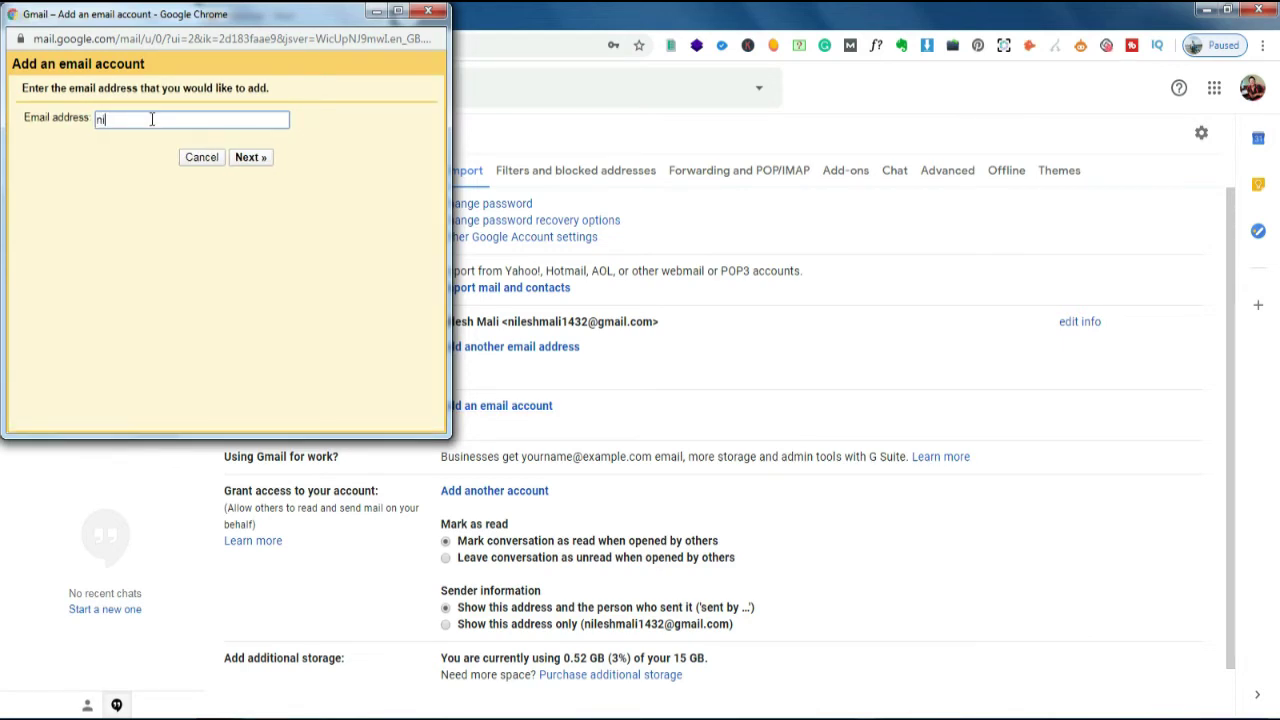
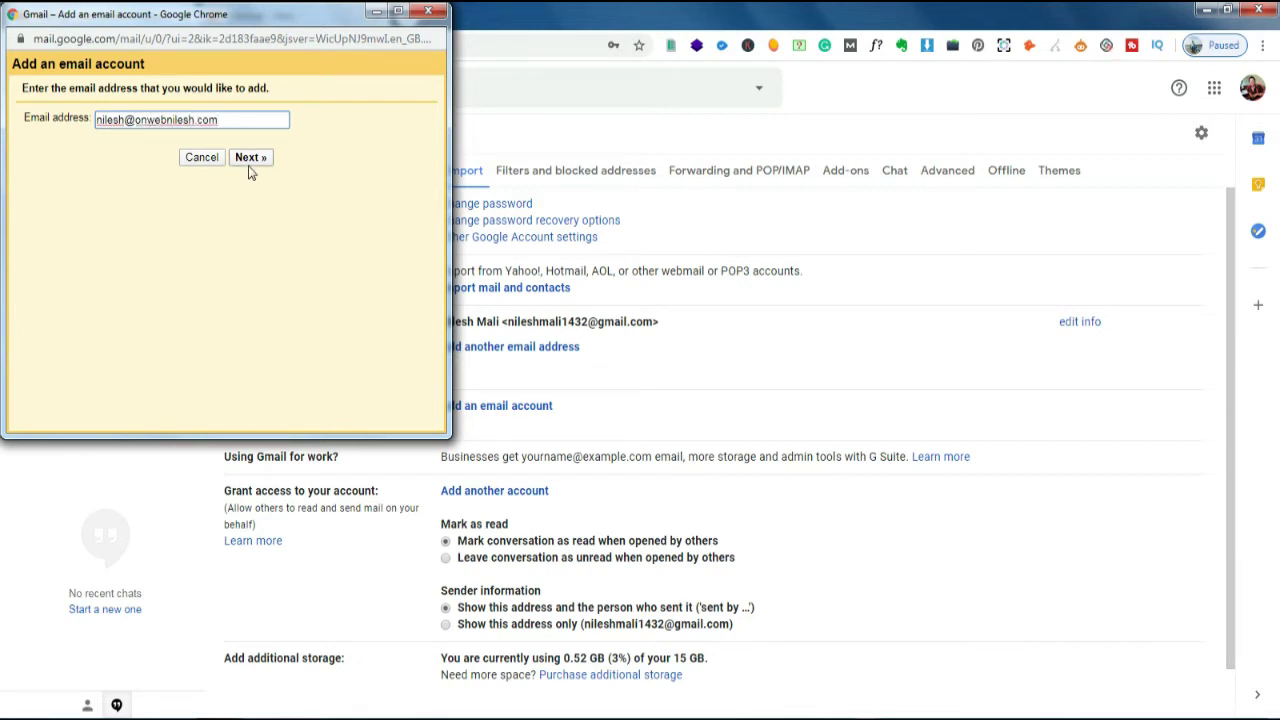
click(252, 160)
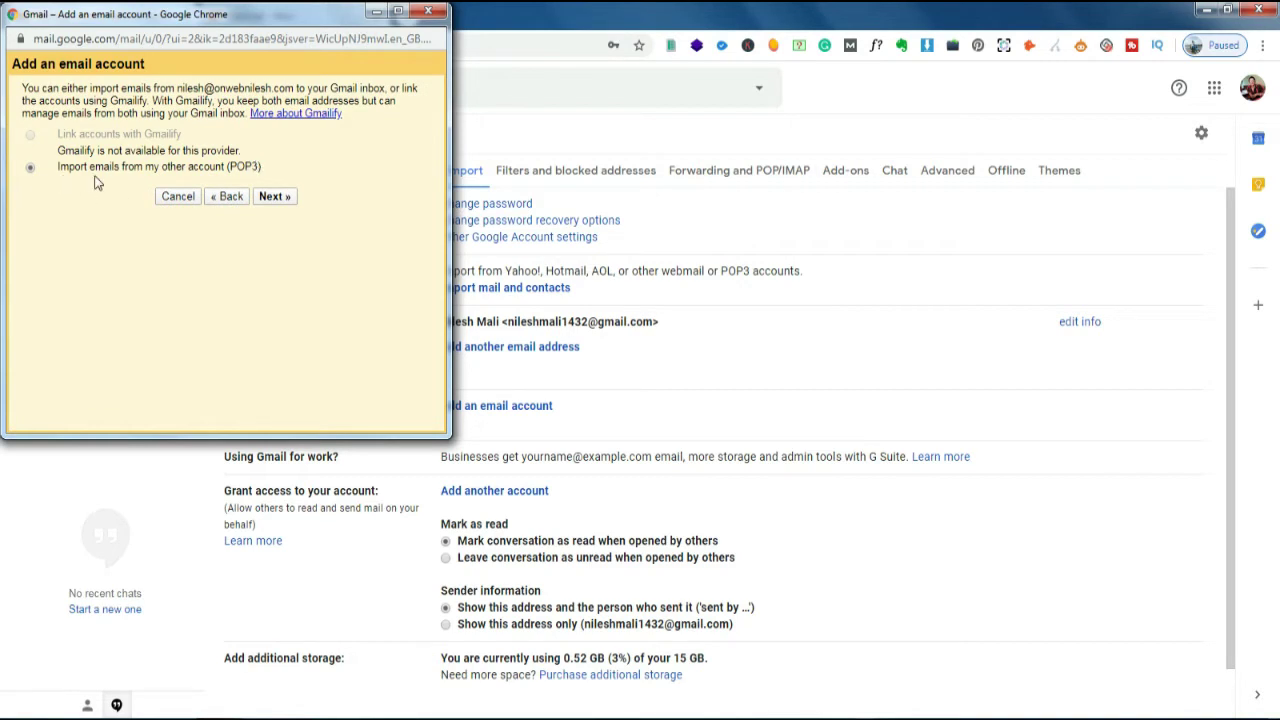
- Choose POP3 import, set the full domain address as username, enter the mailbox password, and add the account
click(276, 199)
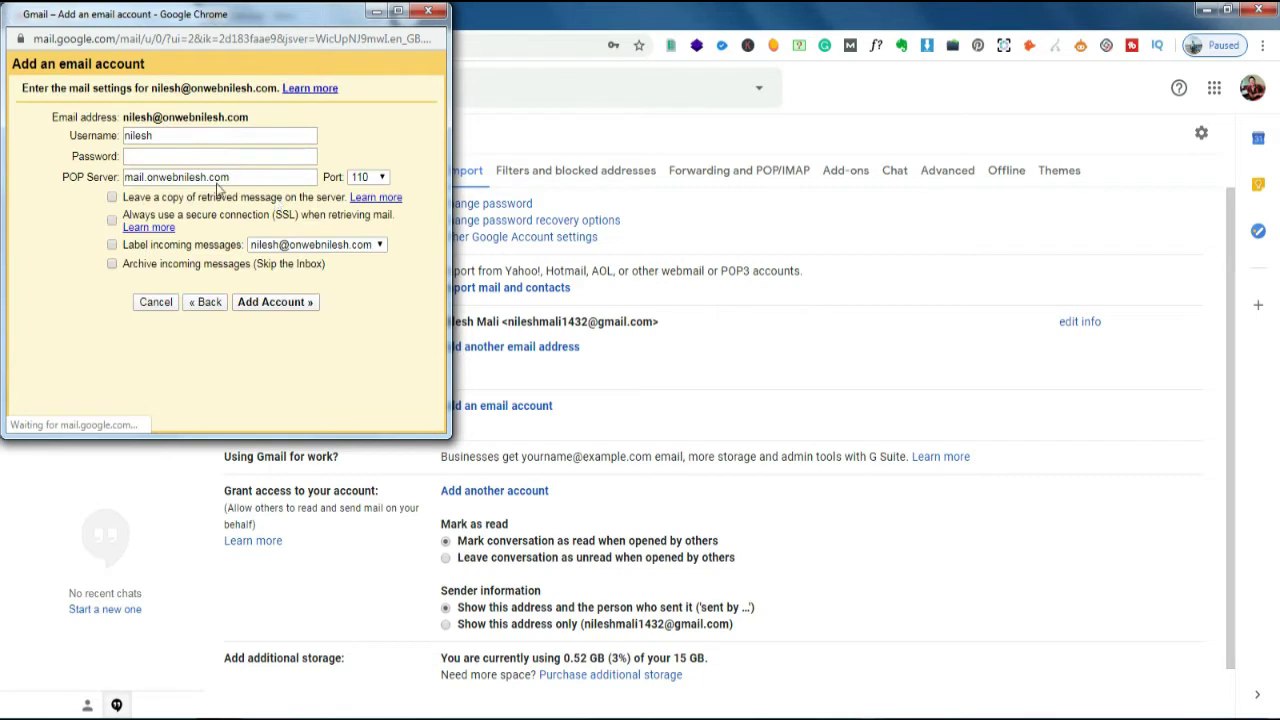
click(200, 137)
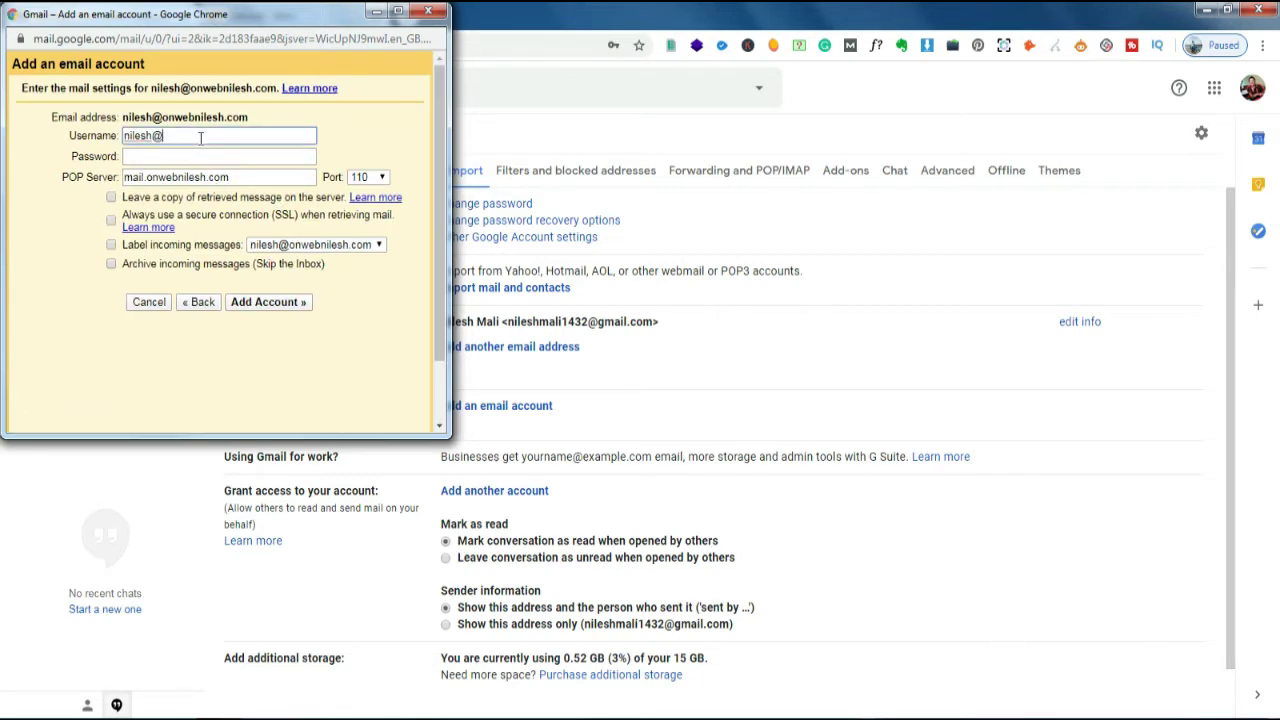
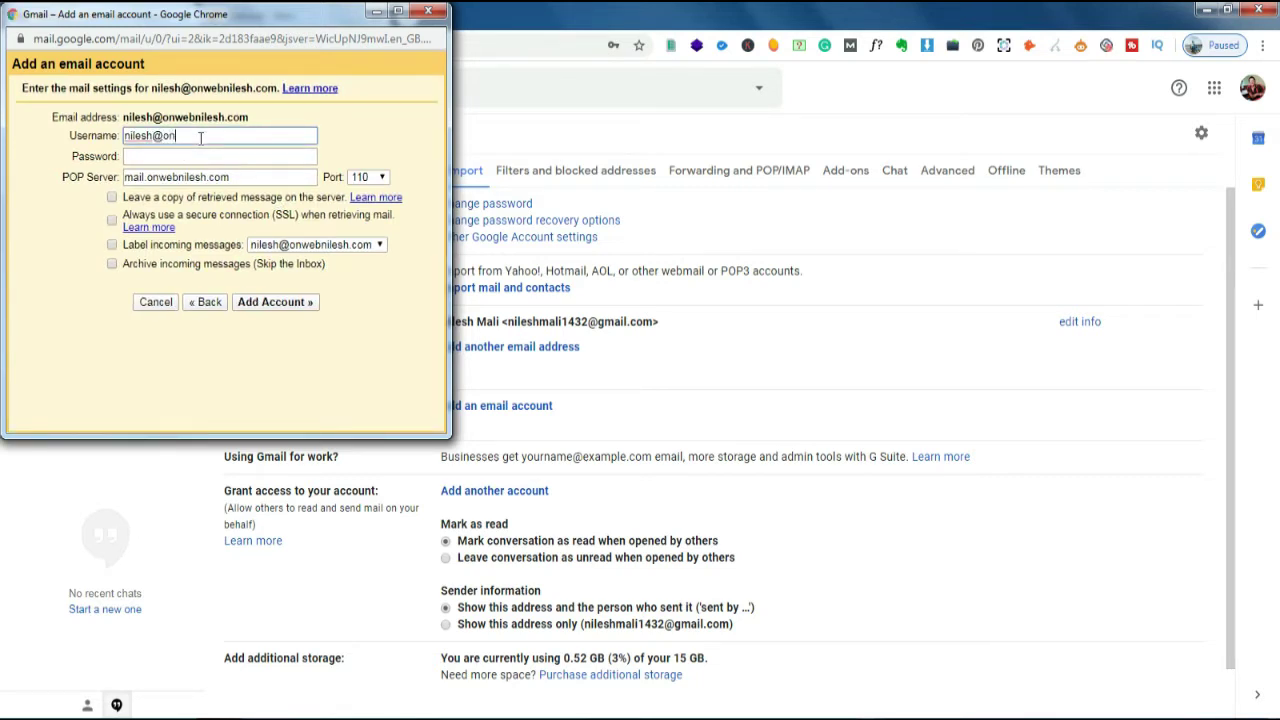
click(201, 157)
text(••••)
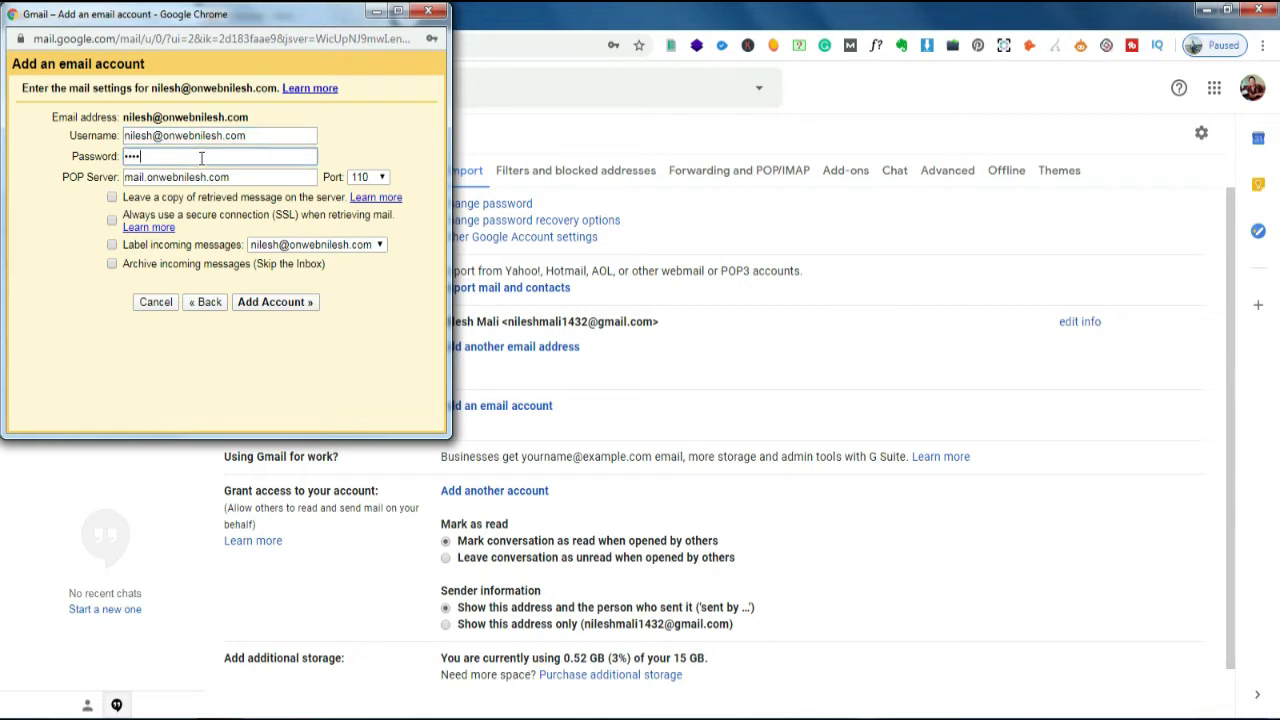
text(••••)
click(285, 305)
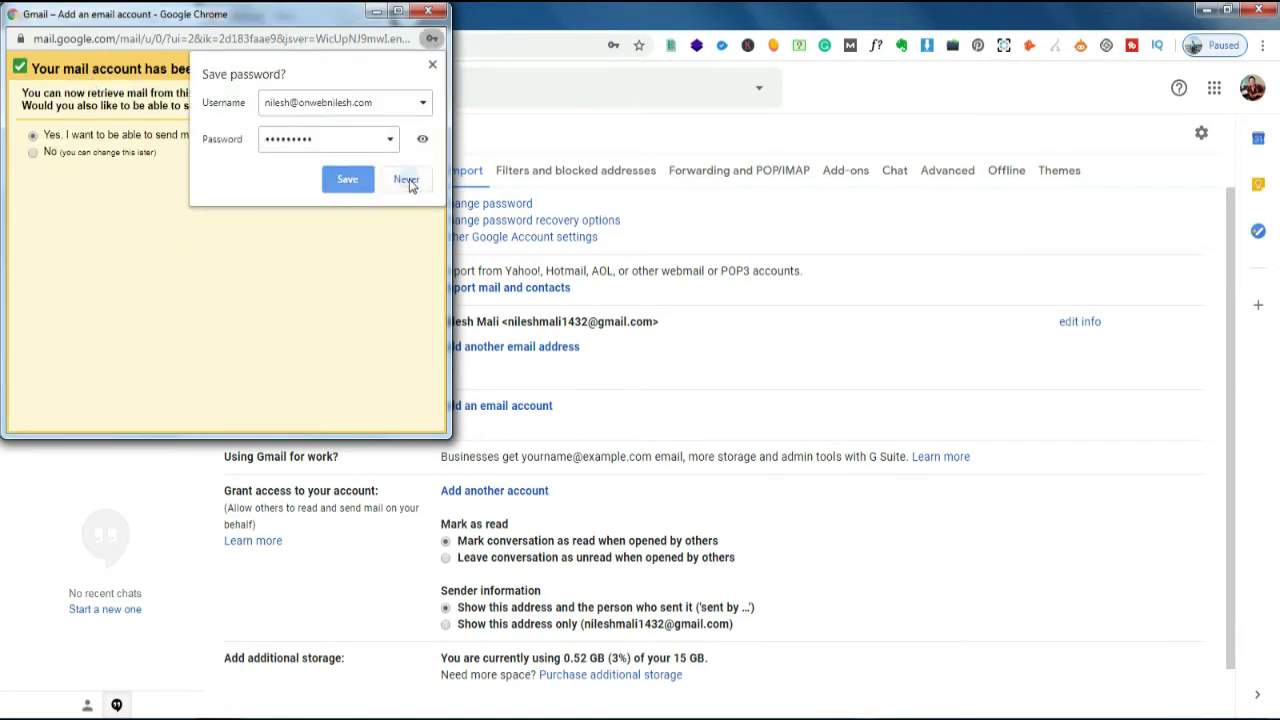
- Decline Chrome's password save and confirm sending mail as the custom-domain address too
click(406, 181)
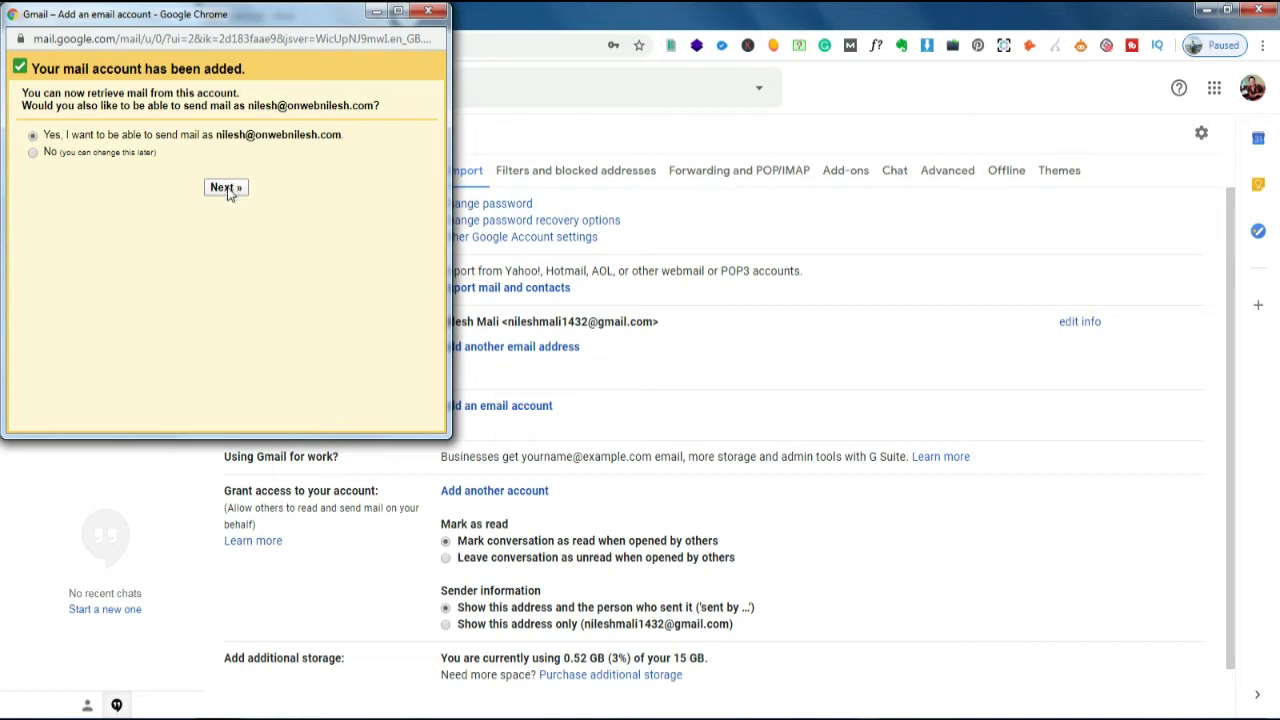
click(226, 188)
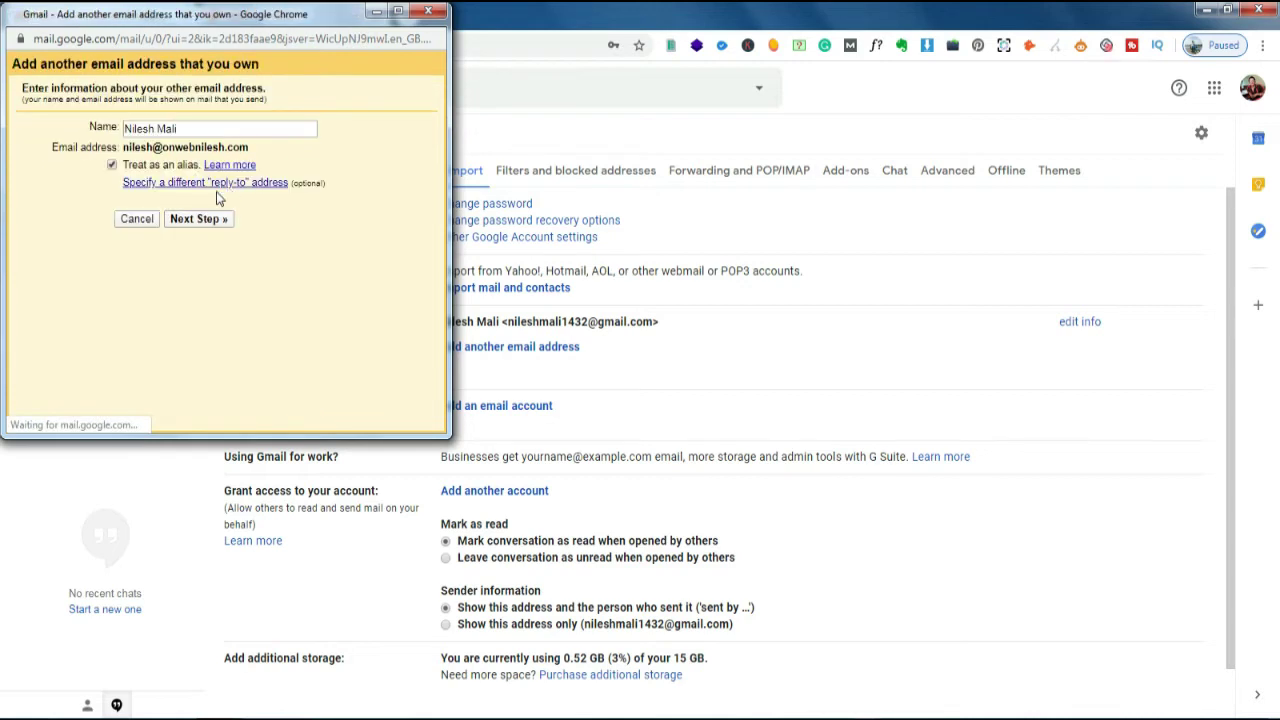
- Confirm the sender name and fill the SMTP username with the full domain address and the password
click(184, 132)
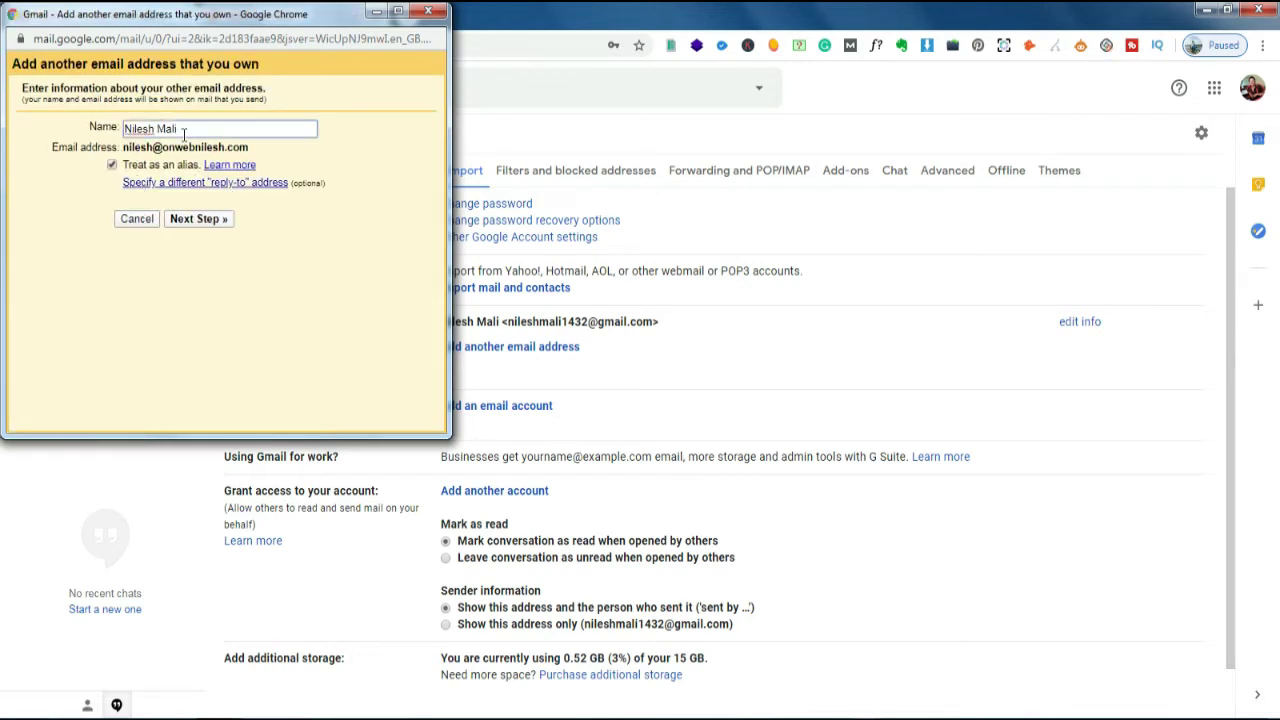
click(210, 228)
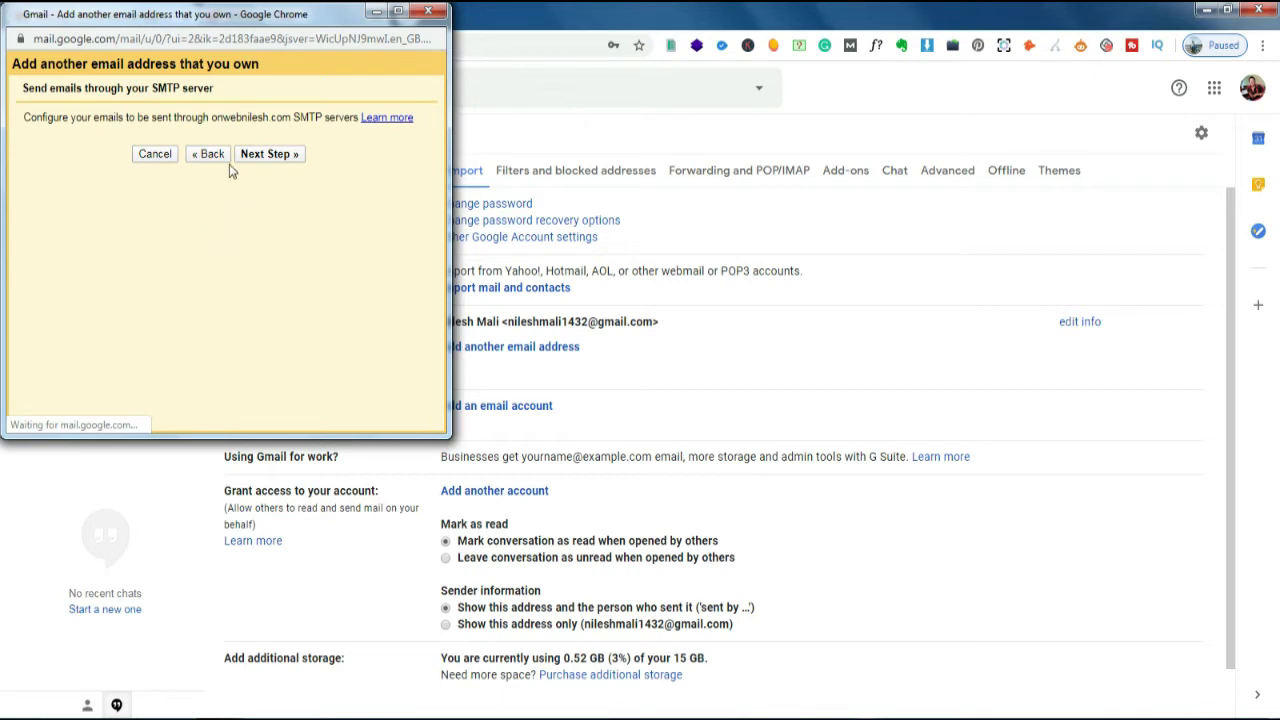
click(166, 171)
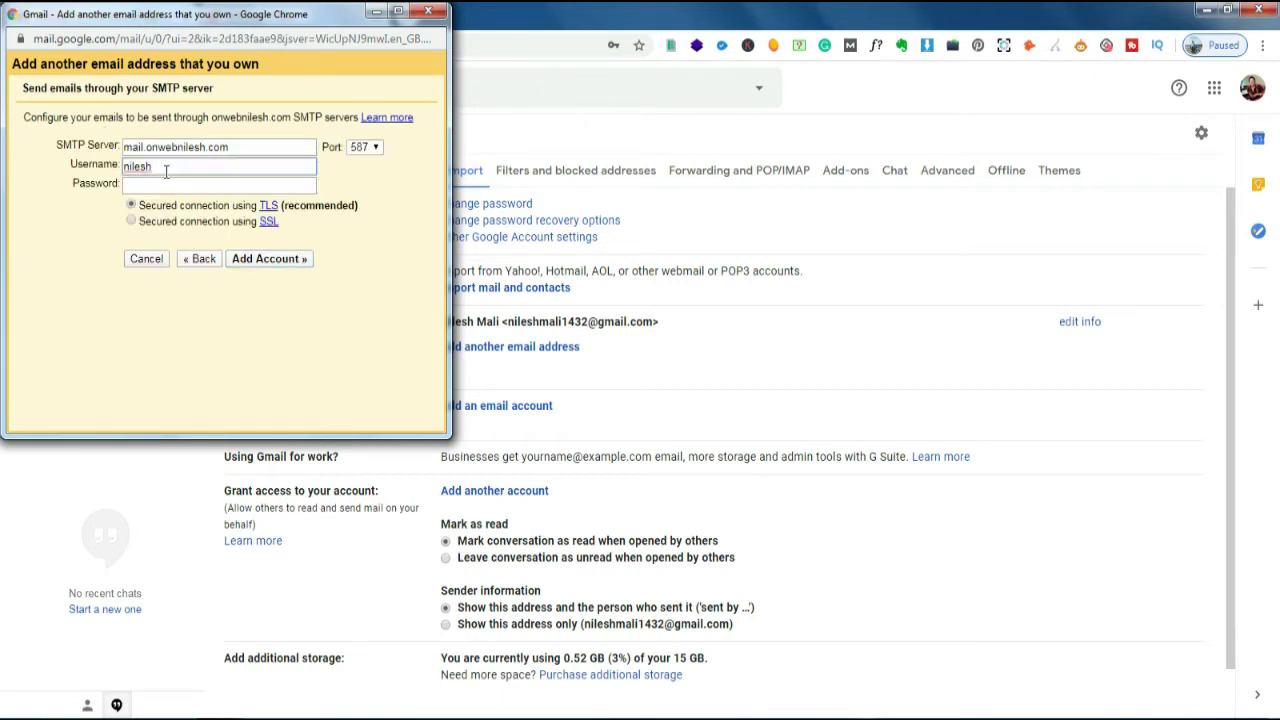
text(@onwebnilesh.com)
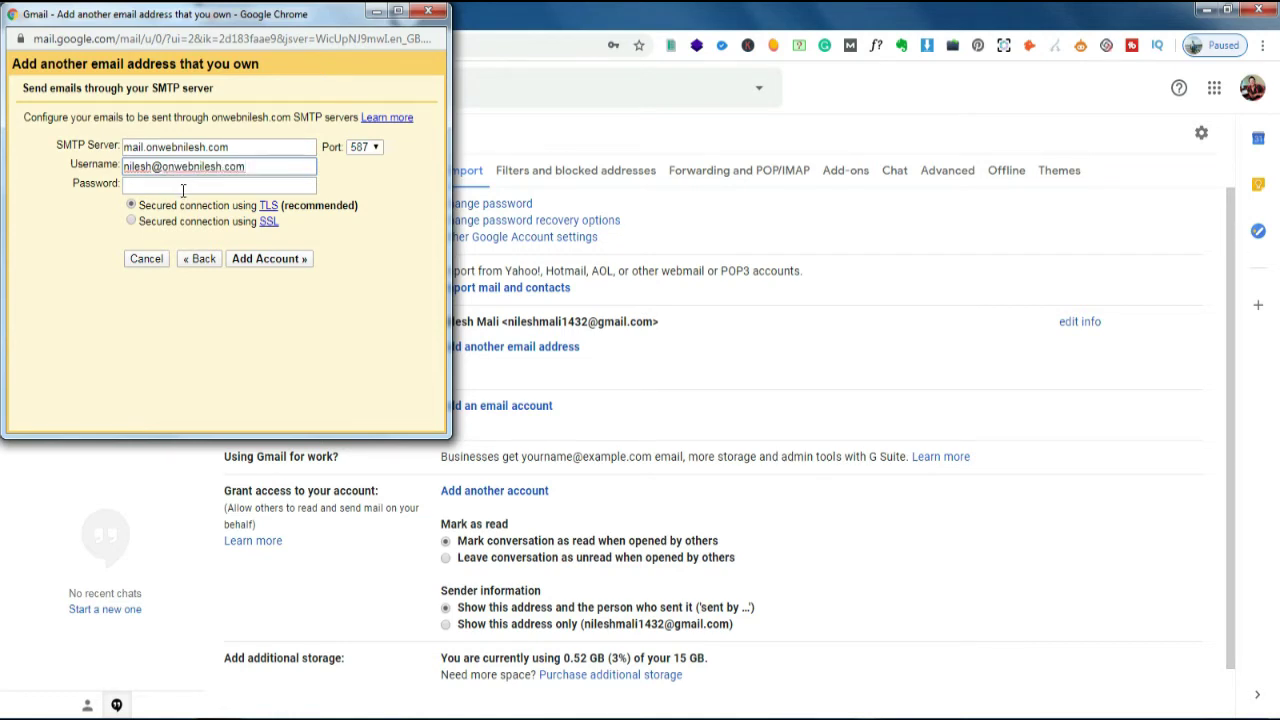
click(185, 187)
key(ctrl+v)
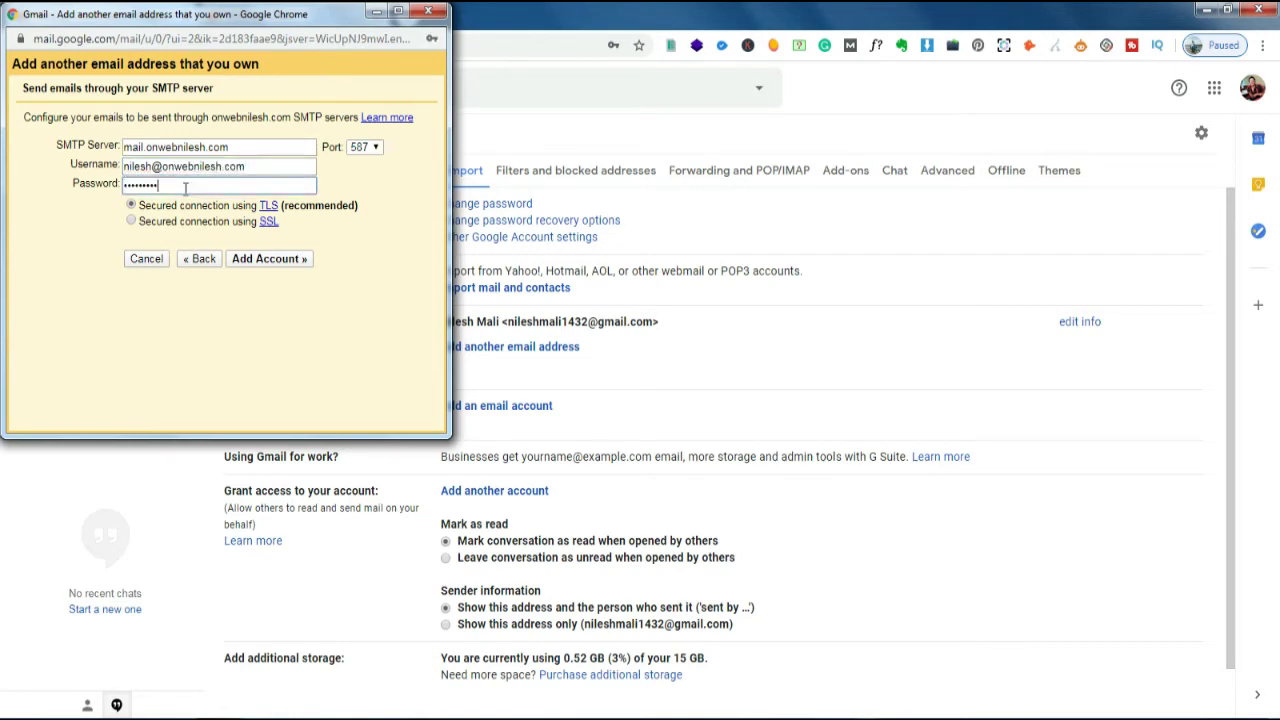
- Keep SMTP port 587 with TLS and add the send-as account
click(356, 150)
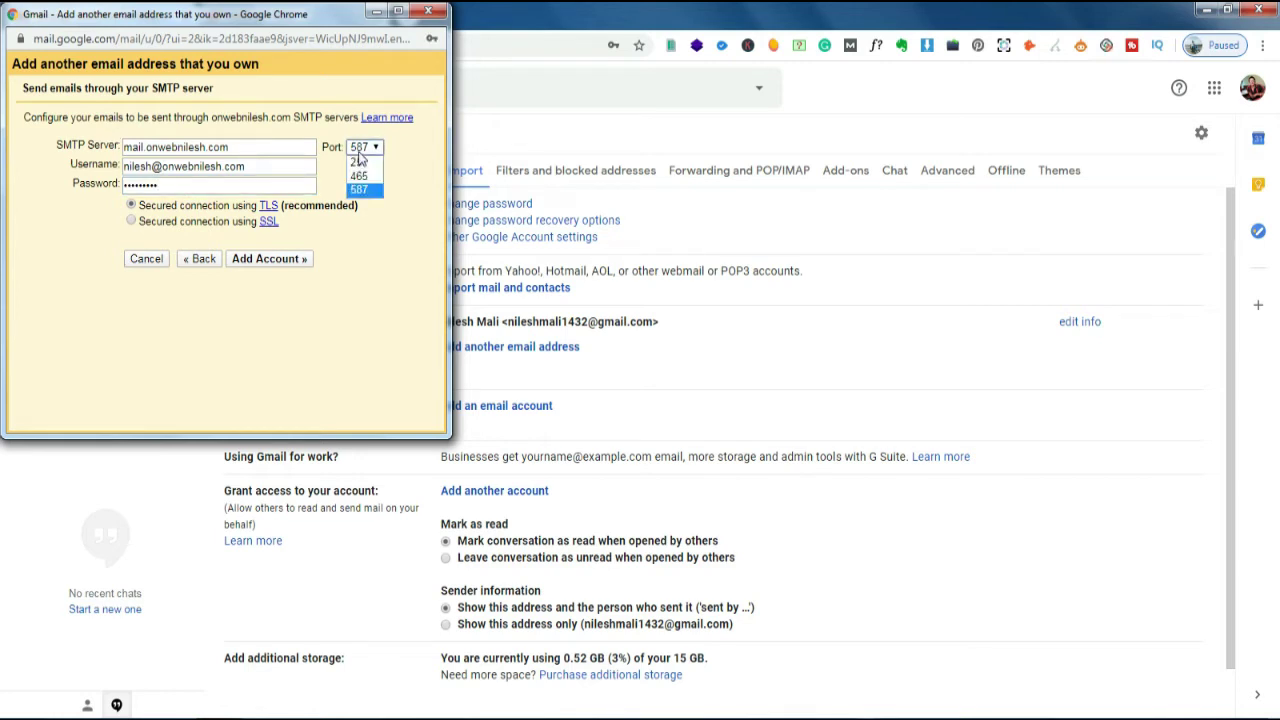
click(339, 166)
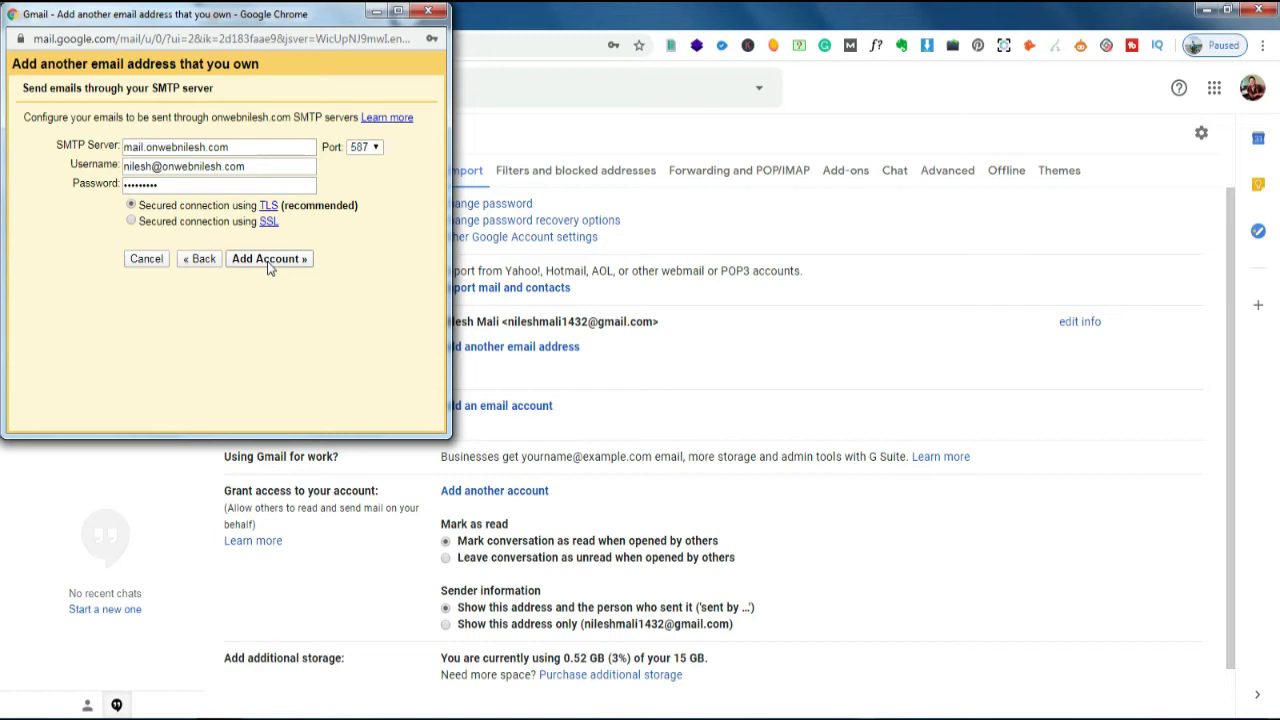
click(362, 148)
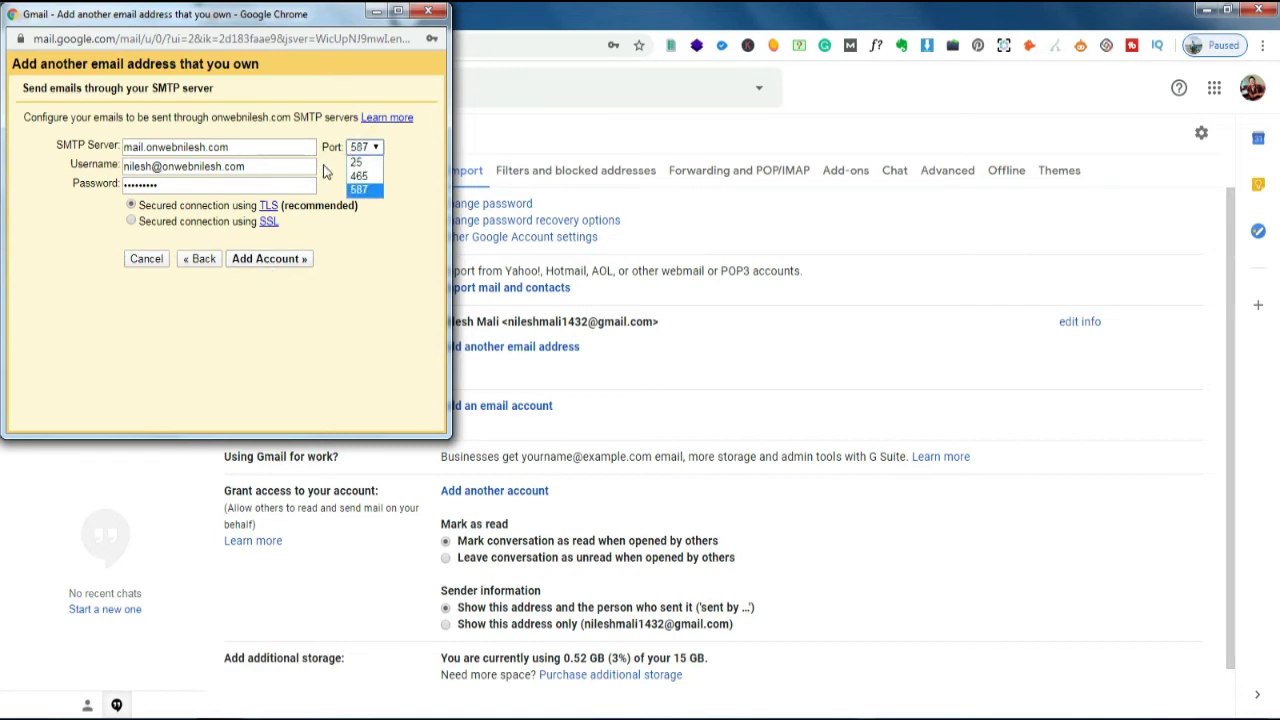
click(325, 168)
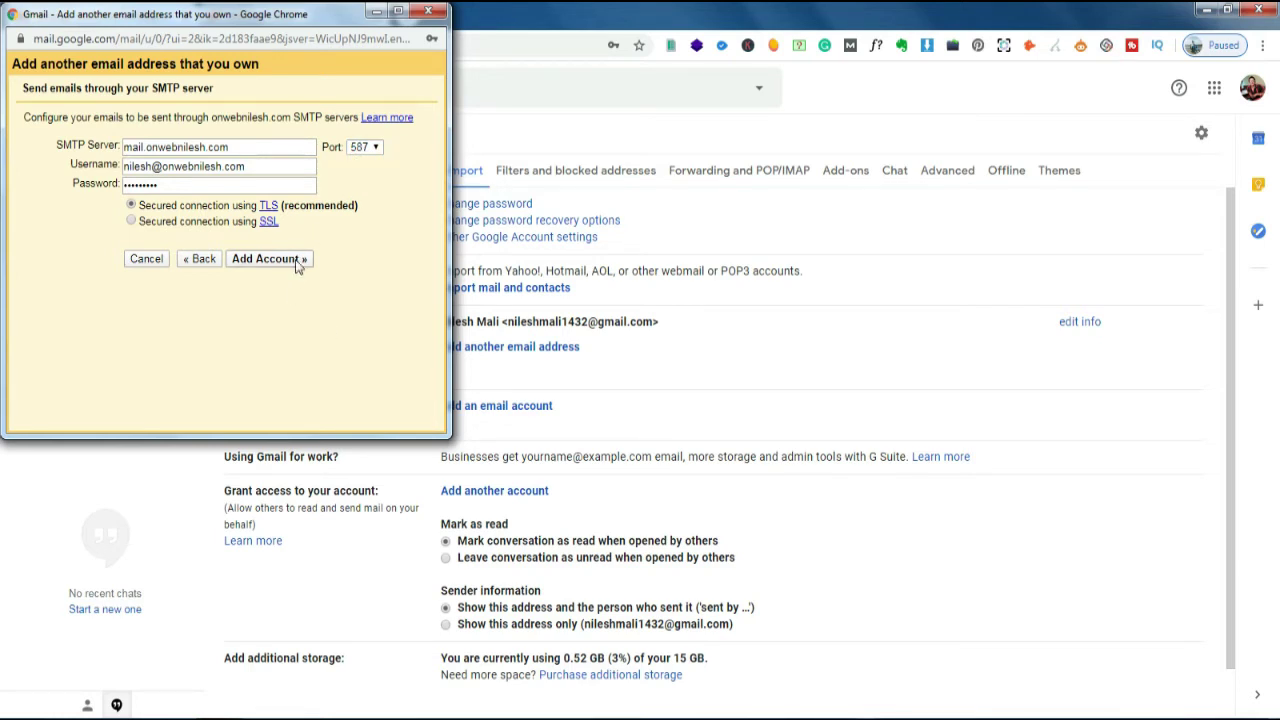
click(295, 259)
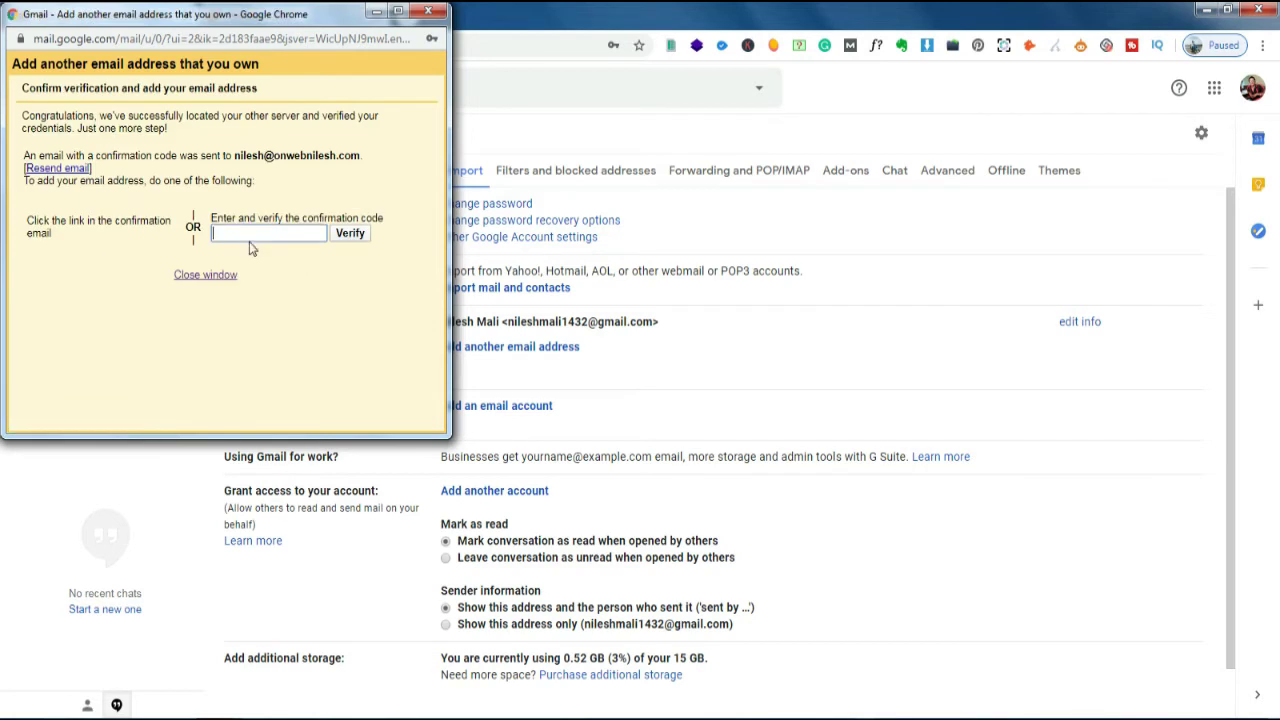
- Move the verification popup aside and refresh the Roundcube webmail inbox to fetch Gmail's confirmation email
click(250, 229)
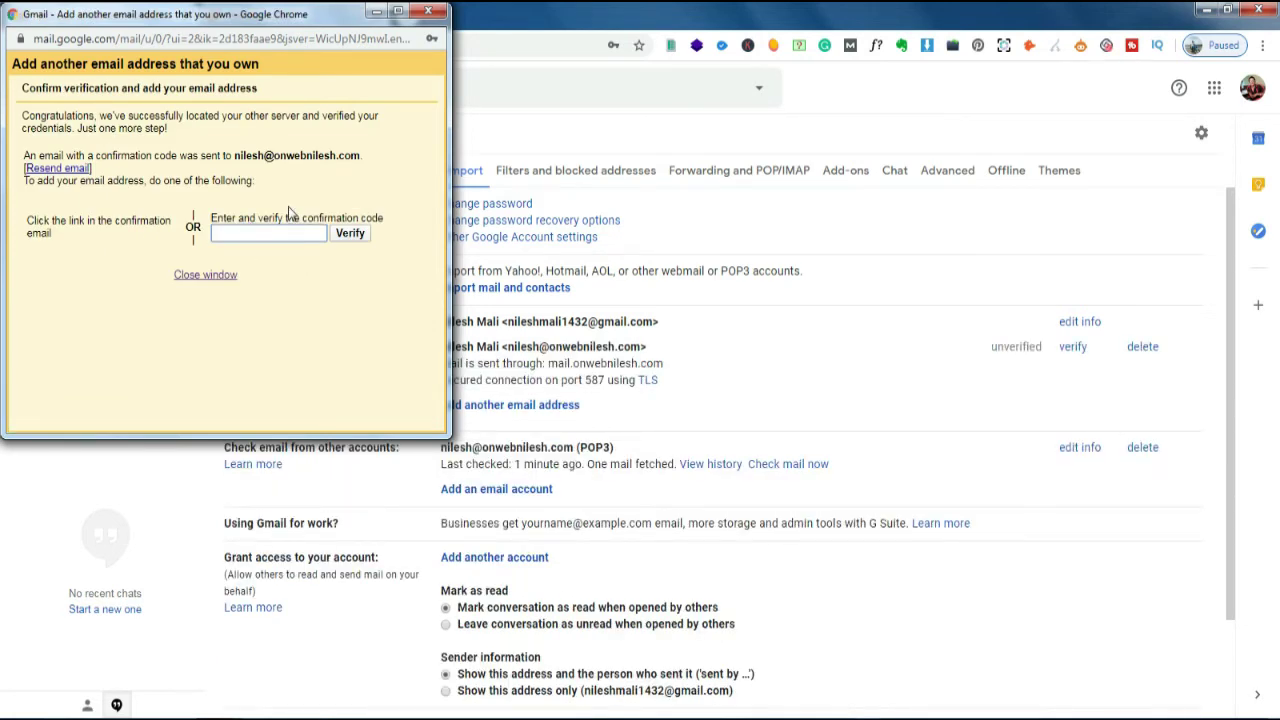
drag(276, 27, 454, 185)
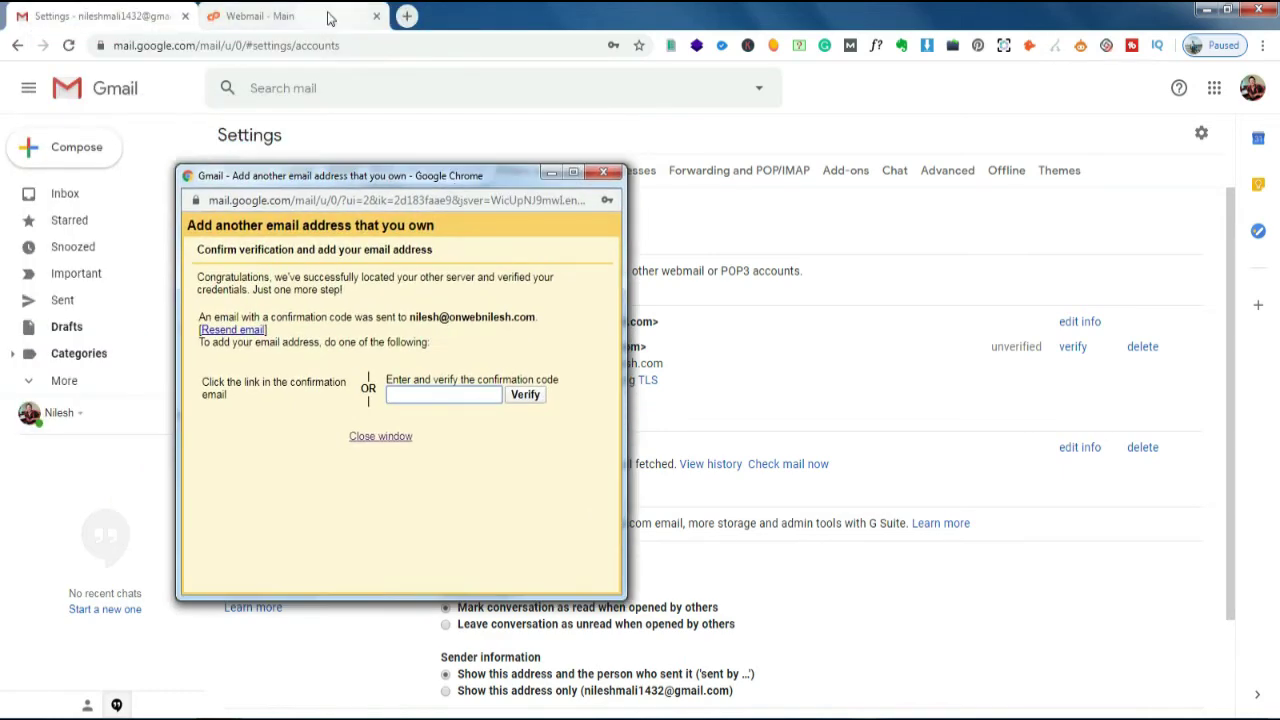
click(329, 16)
click(31, 188)
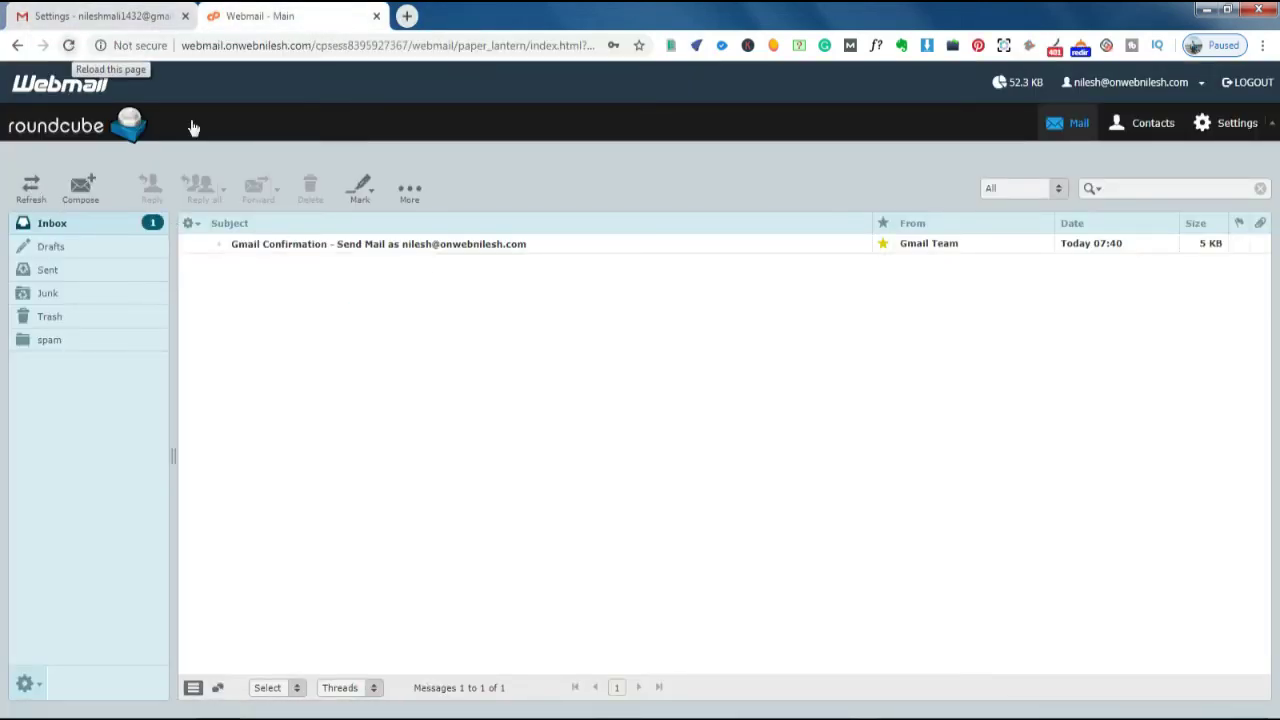
- Copy the confirmation code from the opened Roundcube email and submit it in Gmail's verification popup
double_click(420, 246)
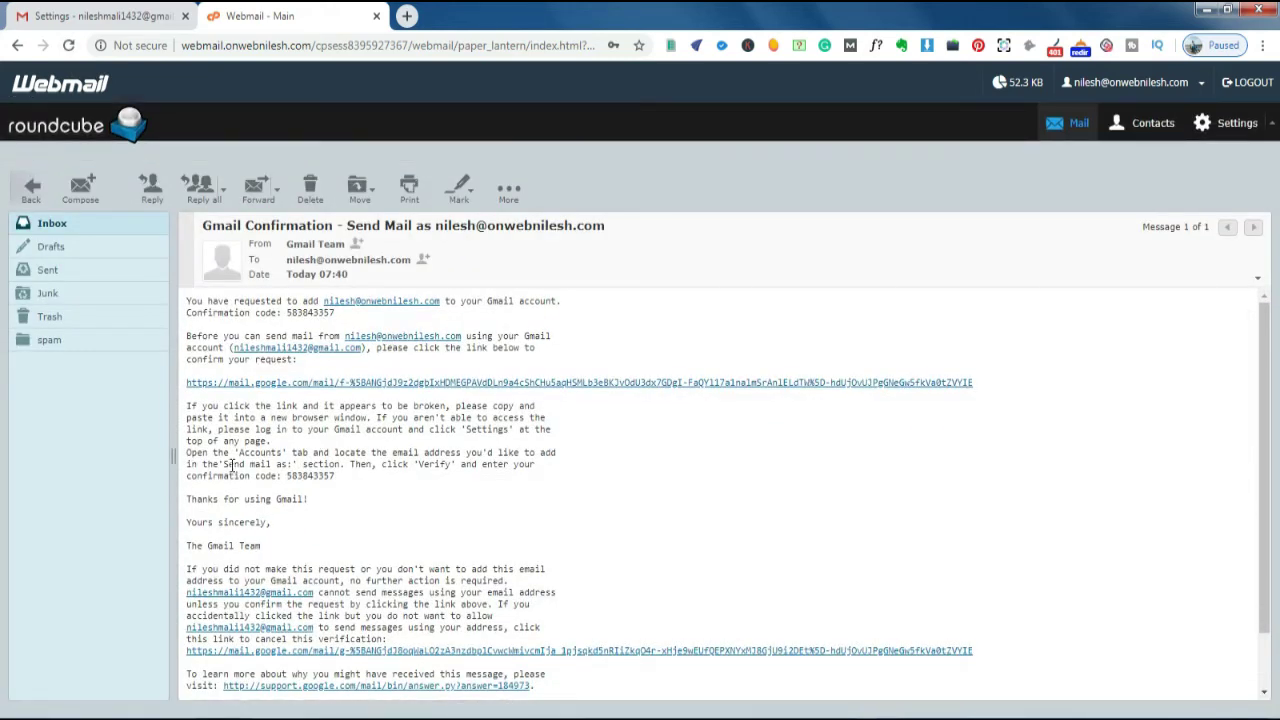
scroll(300, 440, down, 2)
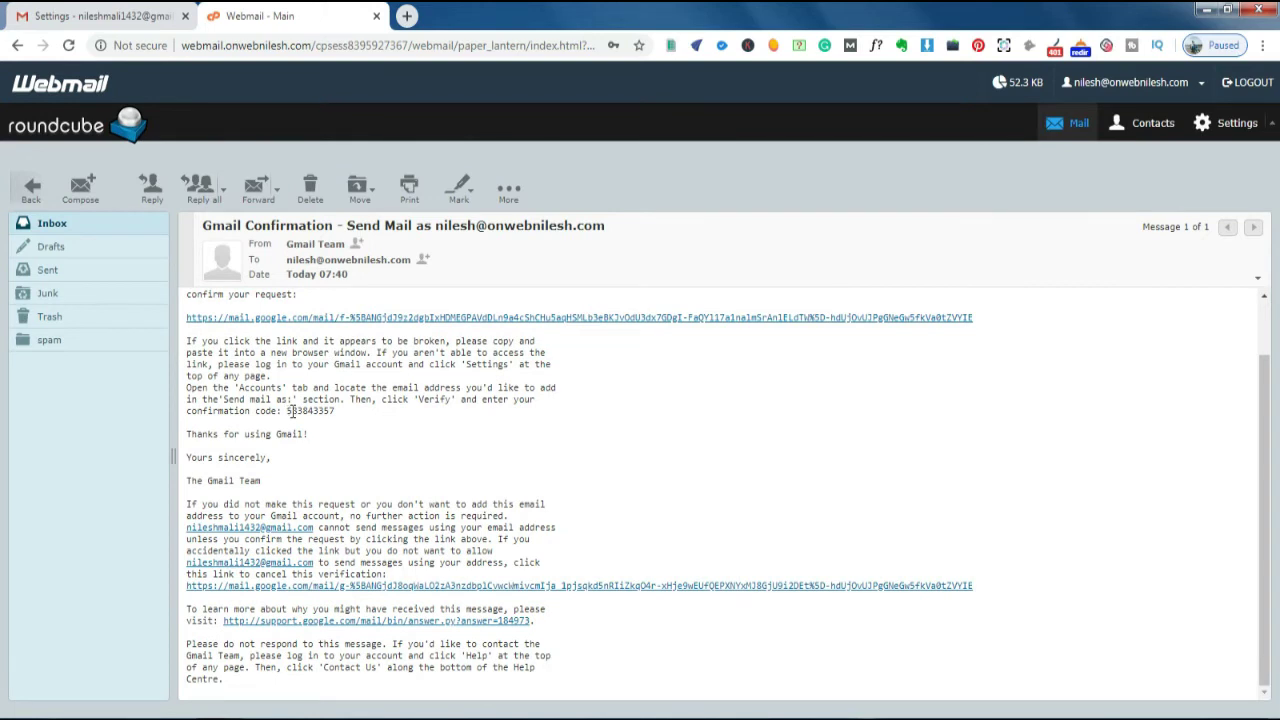
drag(287, 411, 338, 414)
key(ctrl+c)
key(alt+Tab)
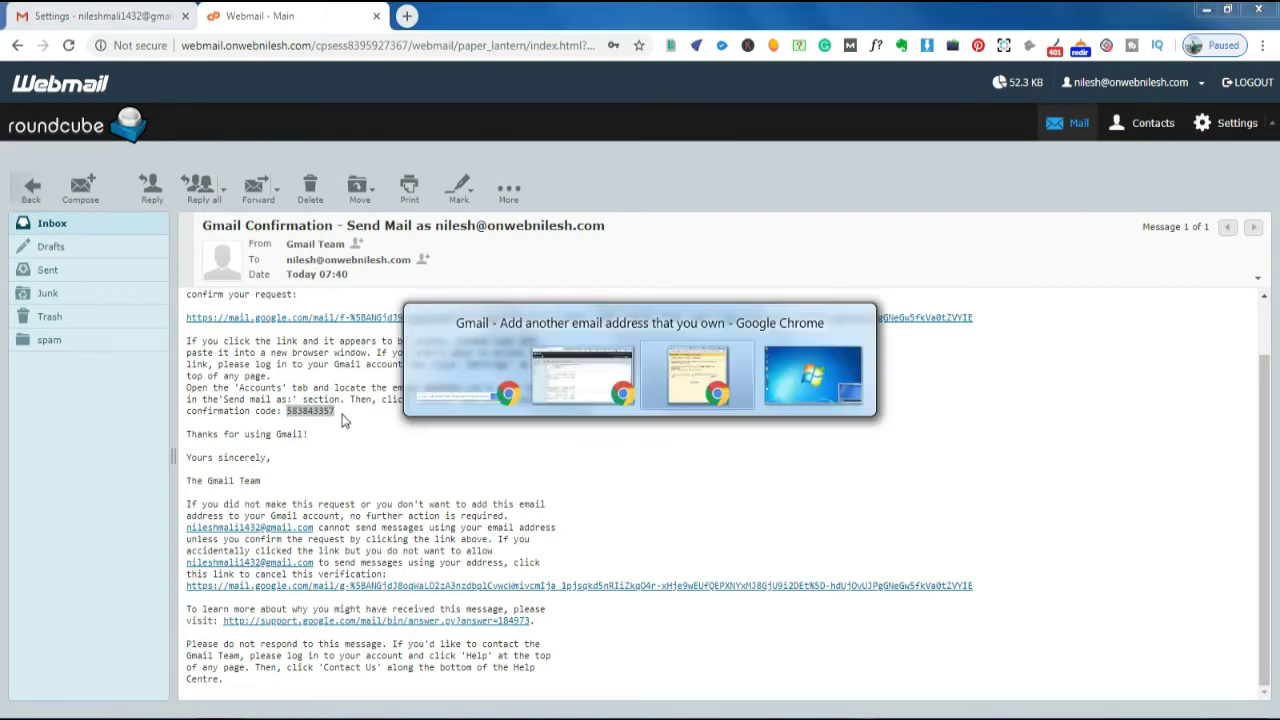
key(ctrl+v)
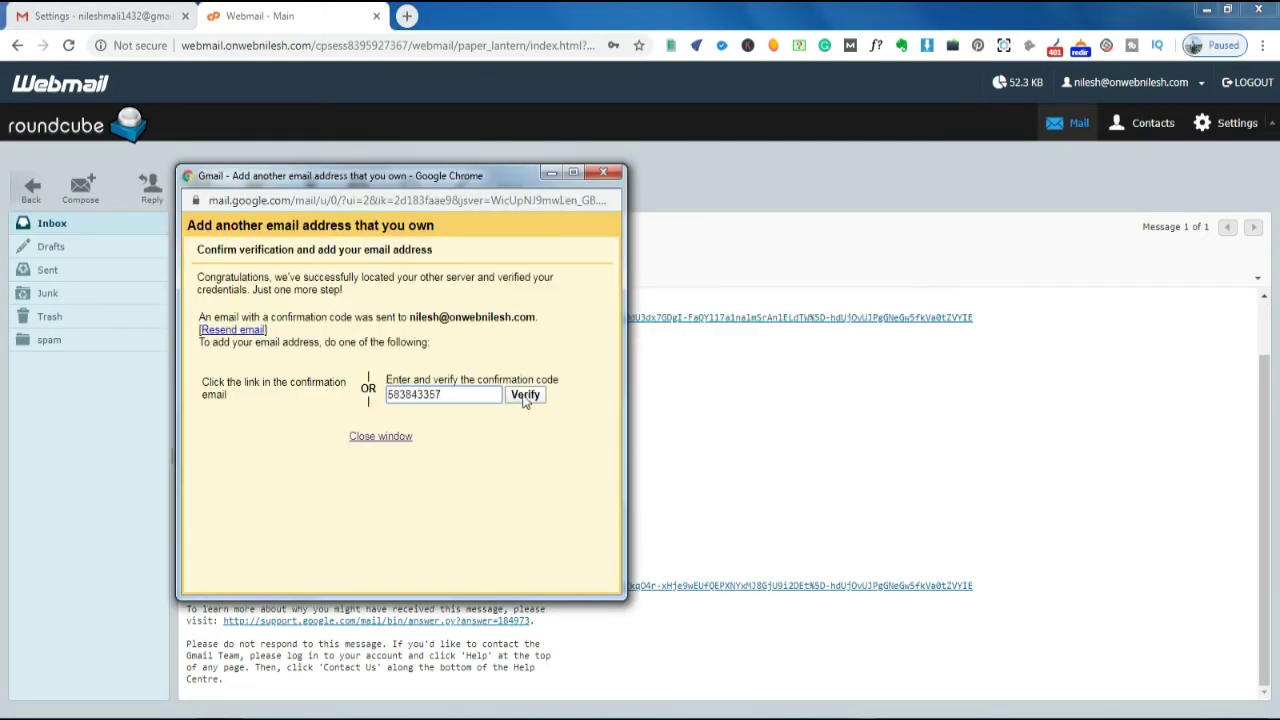
click(525, 395)
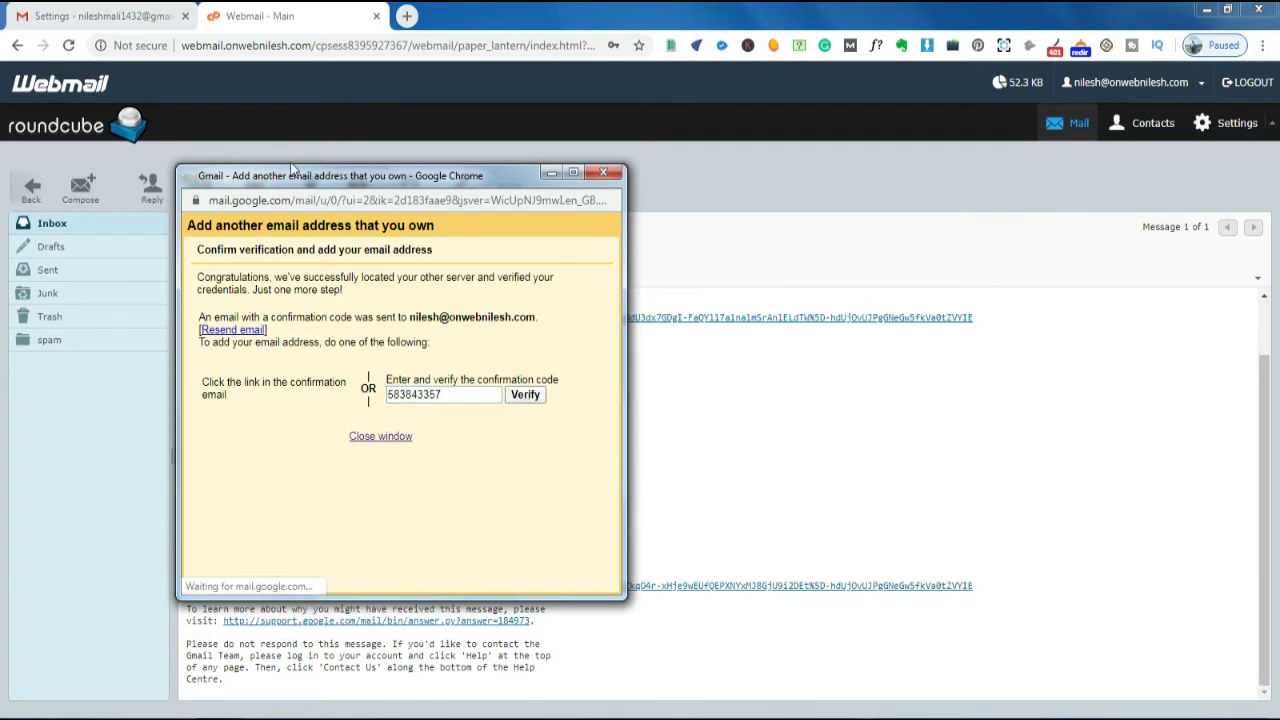
click(529, 397)
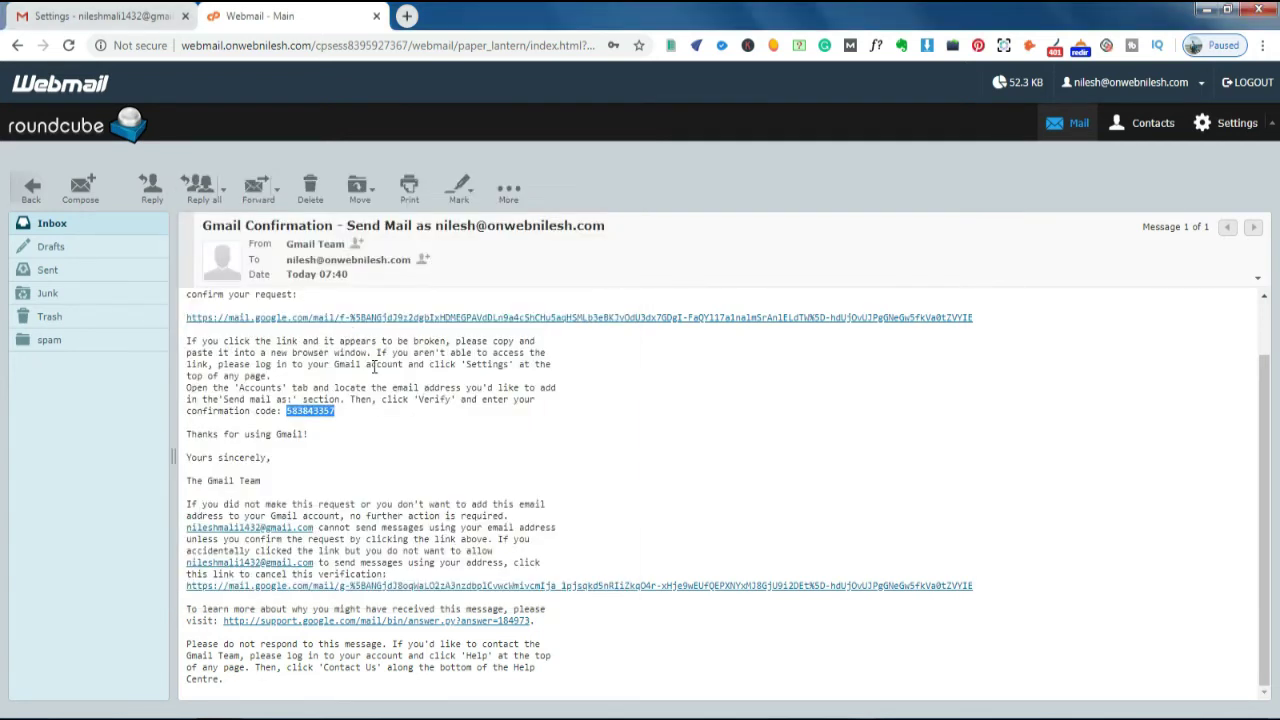
- Back in Gmail settings, make the domain address default, then restore the Gmail address as default
key(ctrl+shift+Tab)
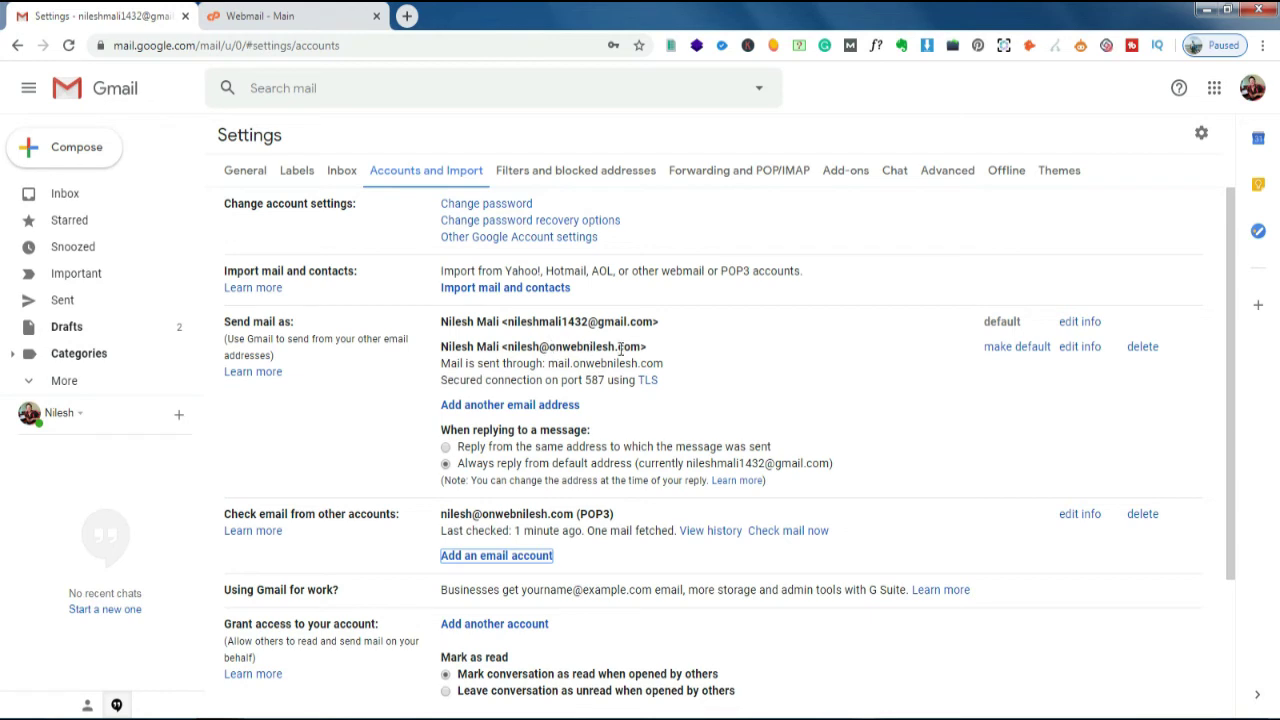
click(1007, 350)
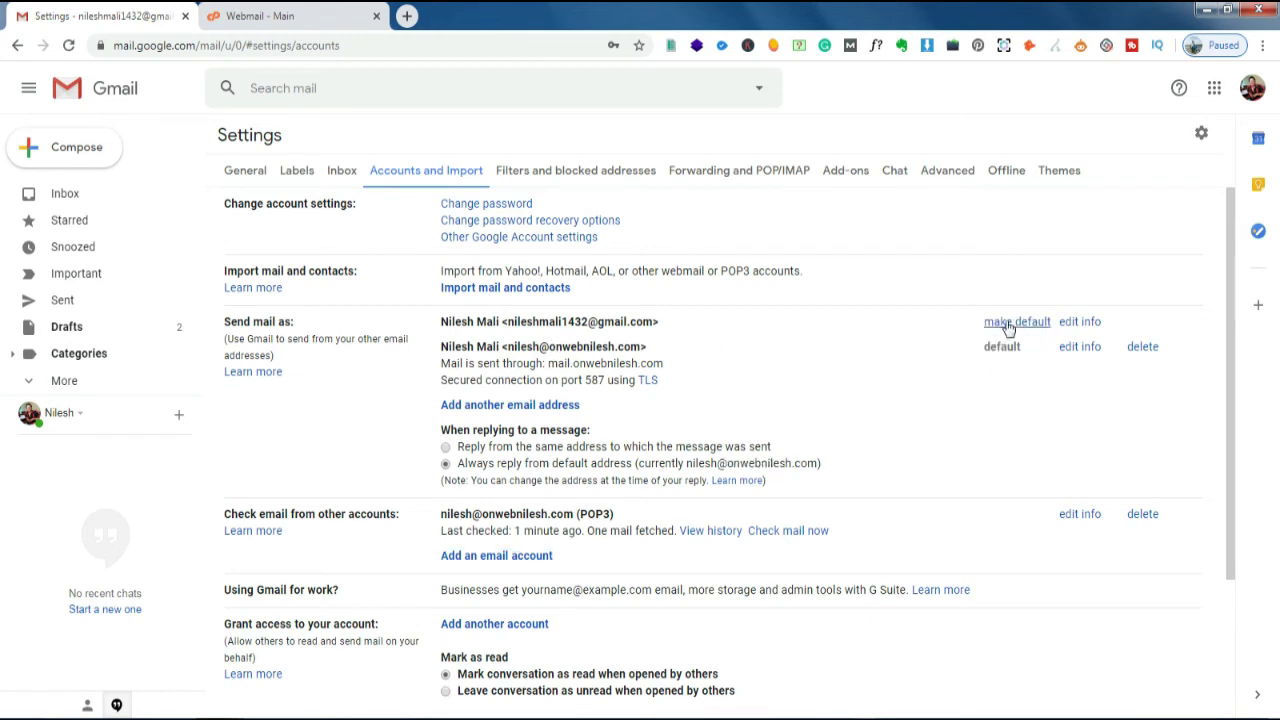
click(1007, 326)
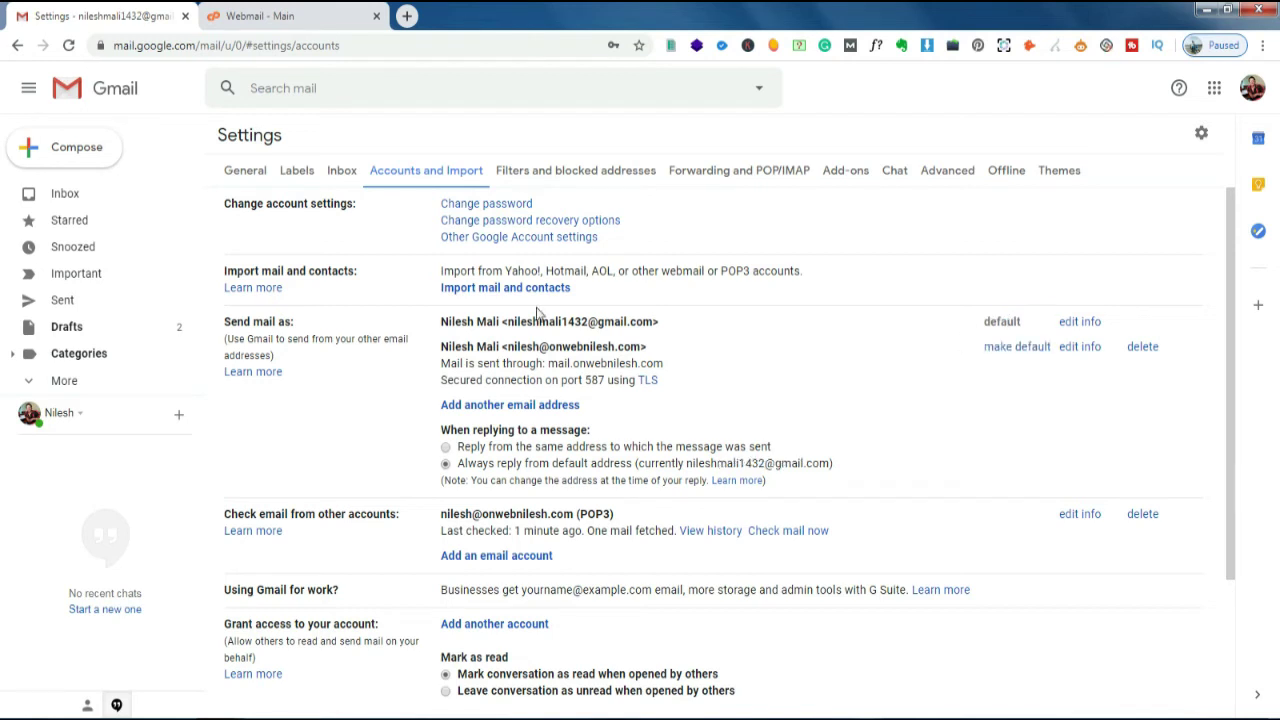
- Open a new message and check its From list offers both the Gmail and domain addresses
click(78, 150)
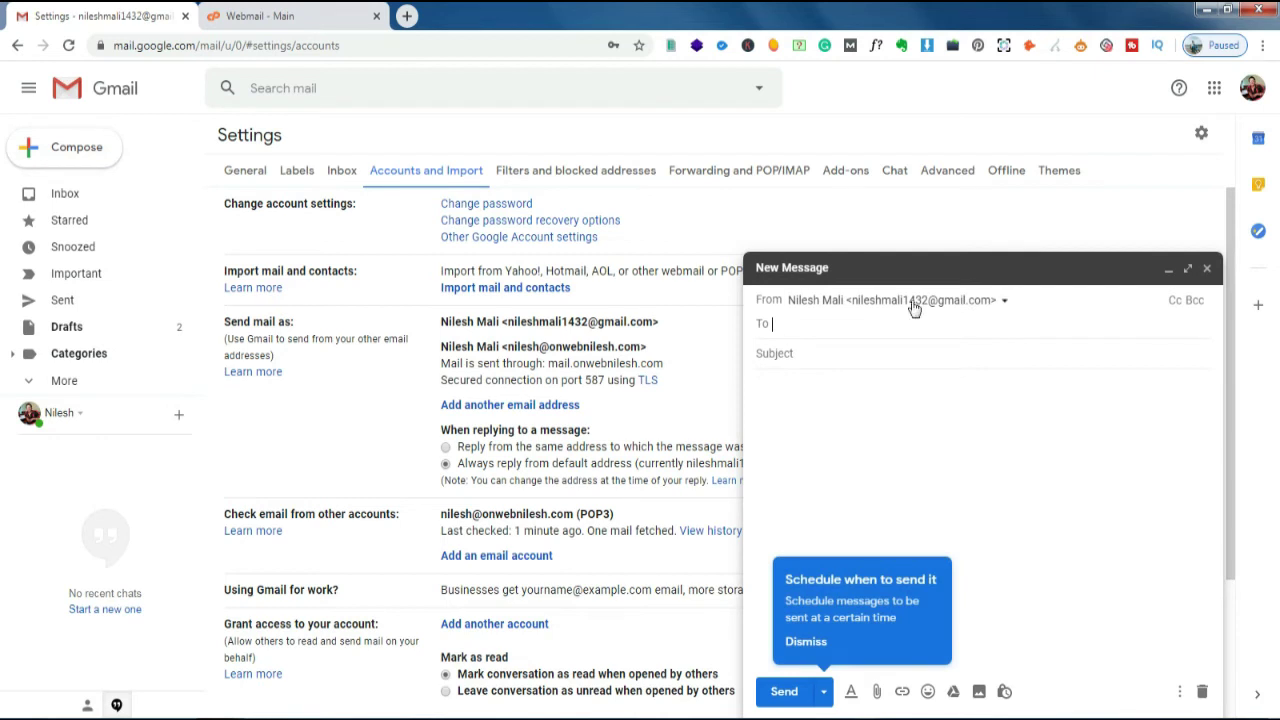
click(1002, 302)
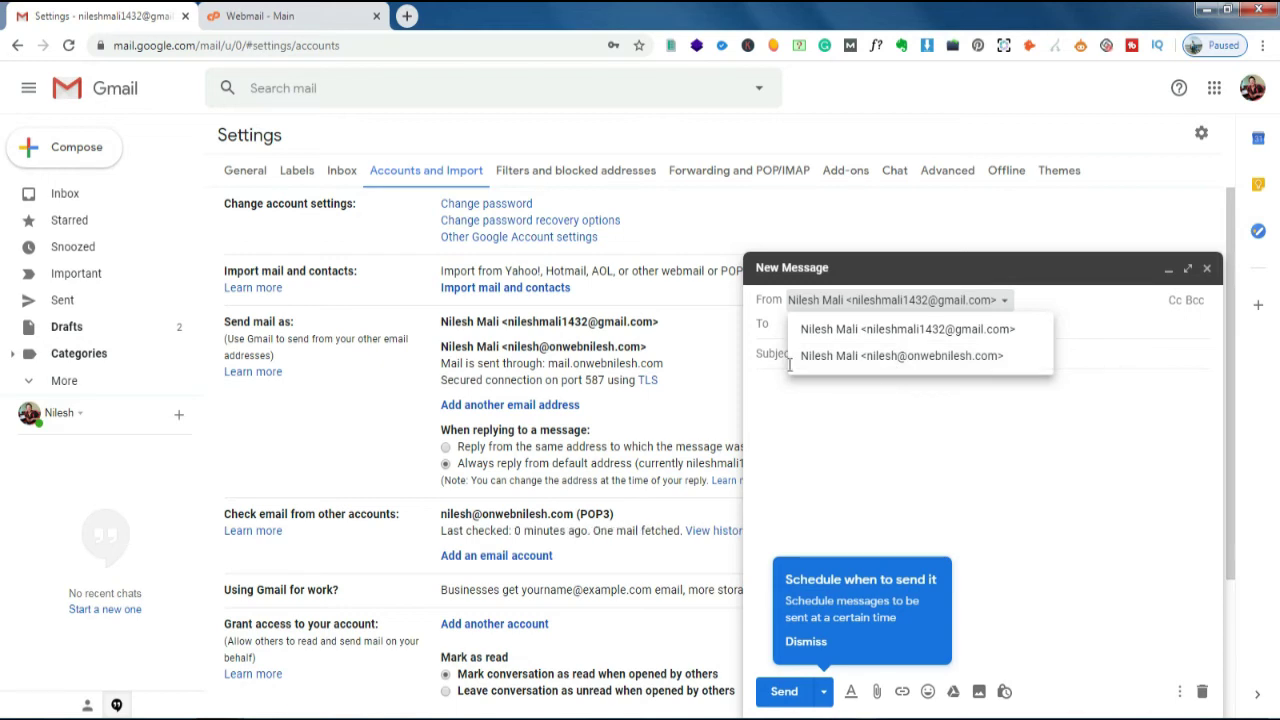
click(338, 16)
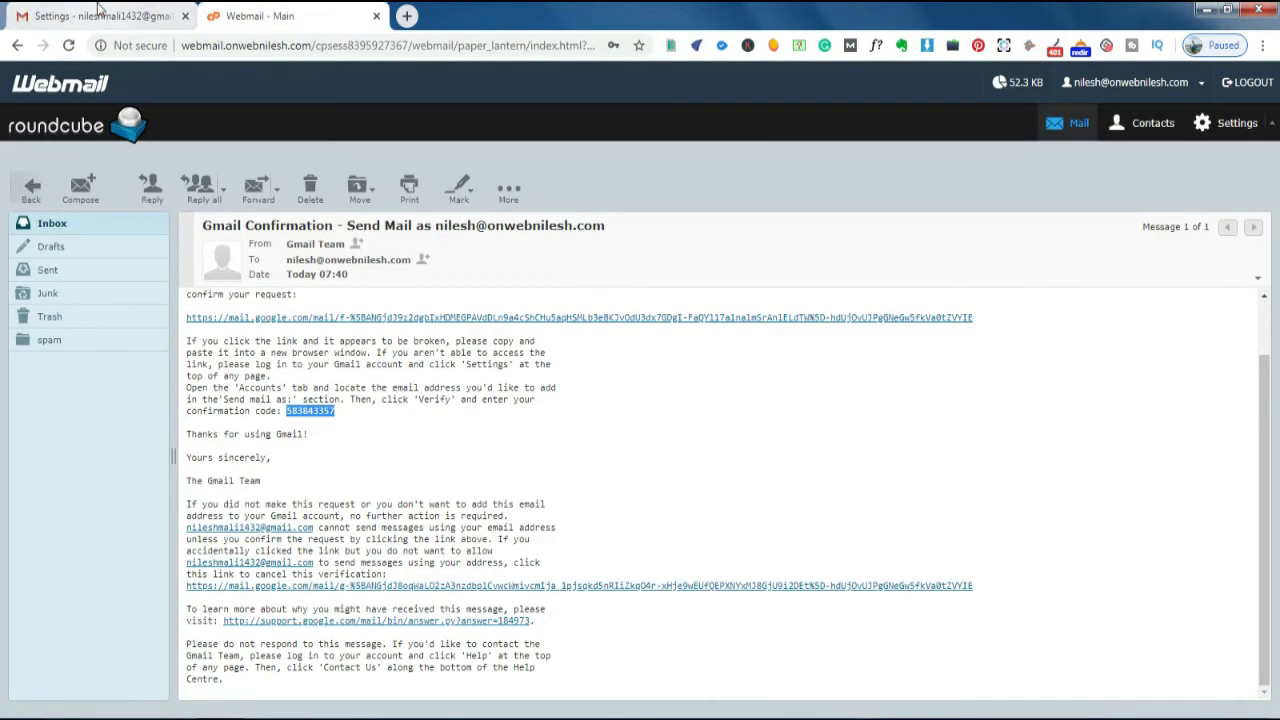
click(100, 16)
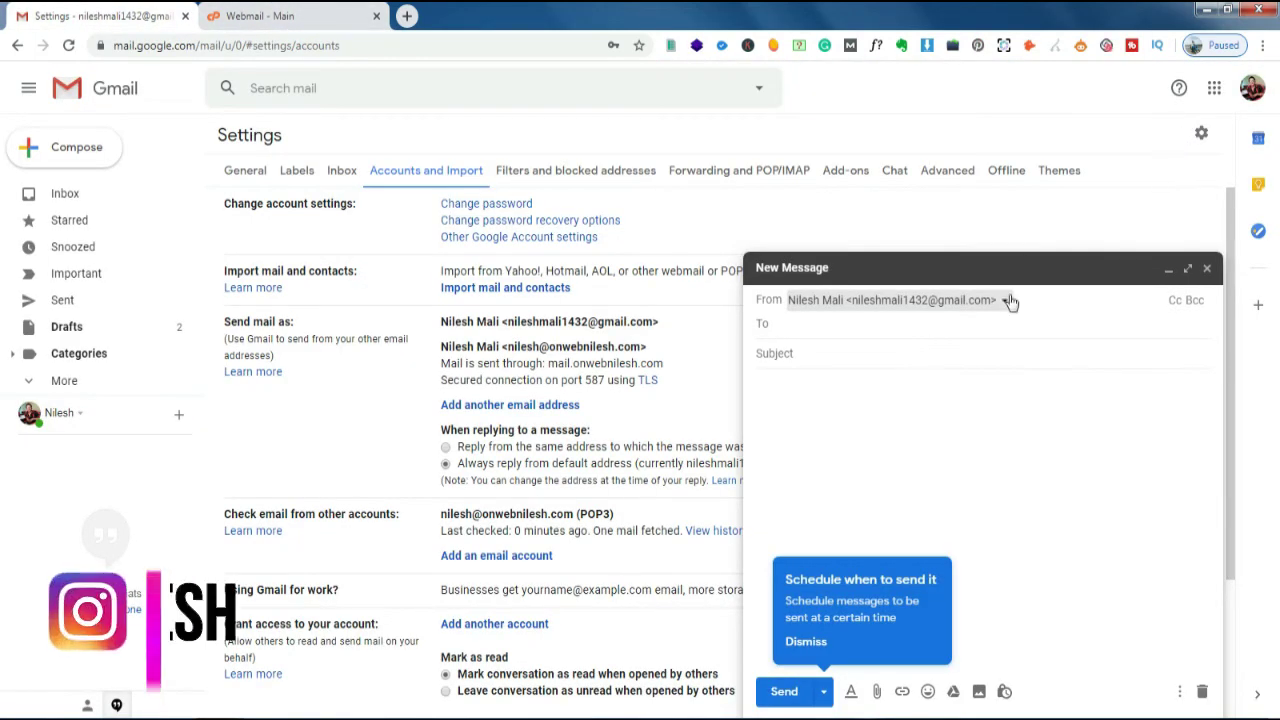
click(909, 300)
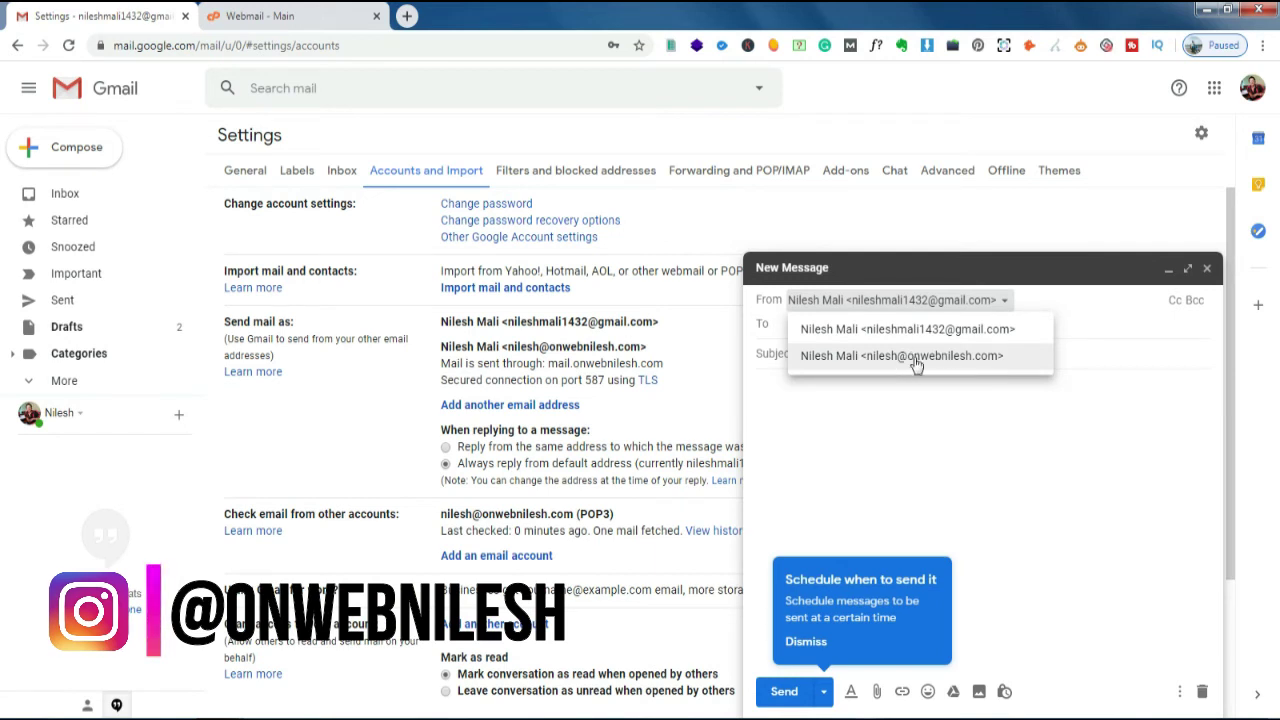
key(Escape)
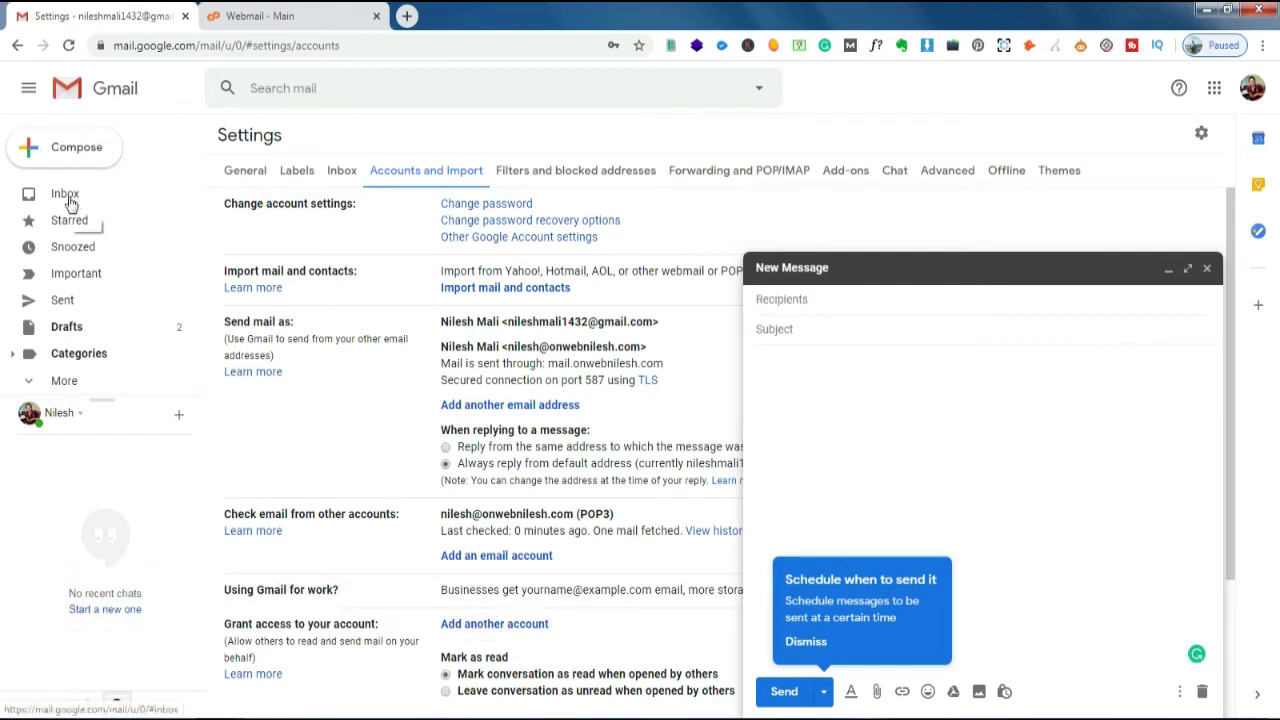
- Go to the inbox, discard the unfinished draft, and bring up the Google account menu
click(65, 198)
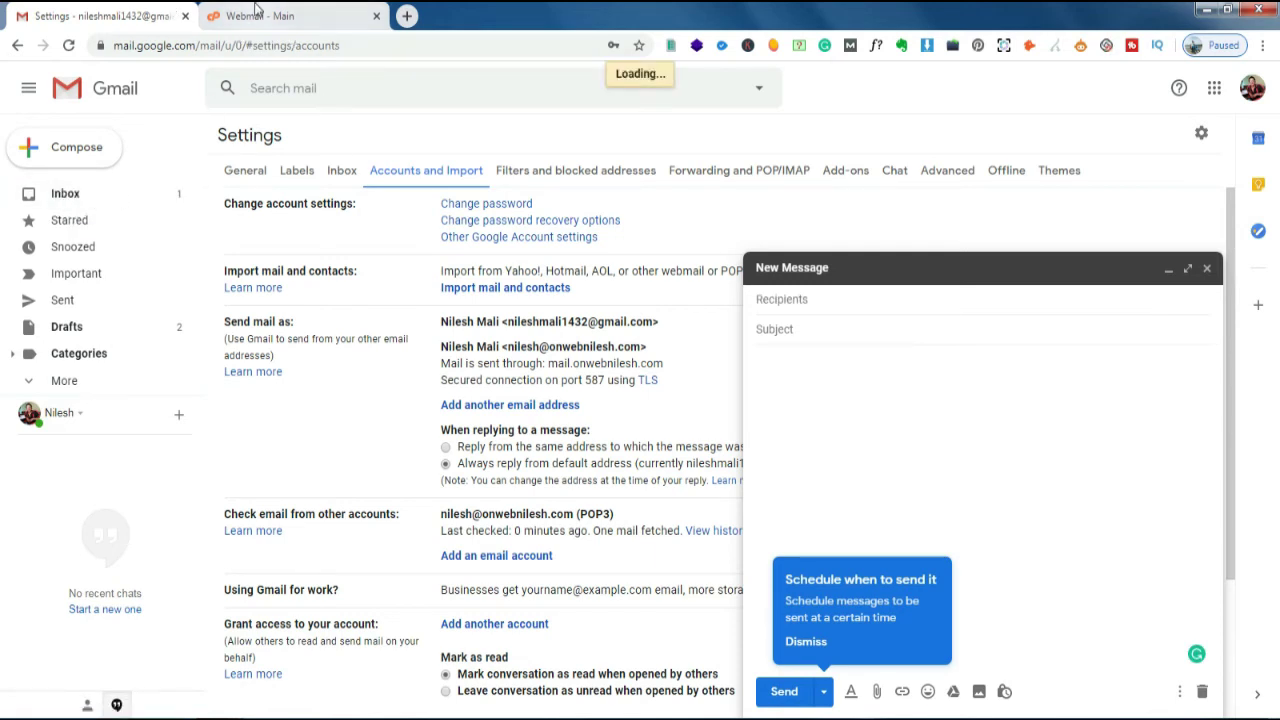
click(1207, 268)
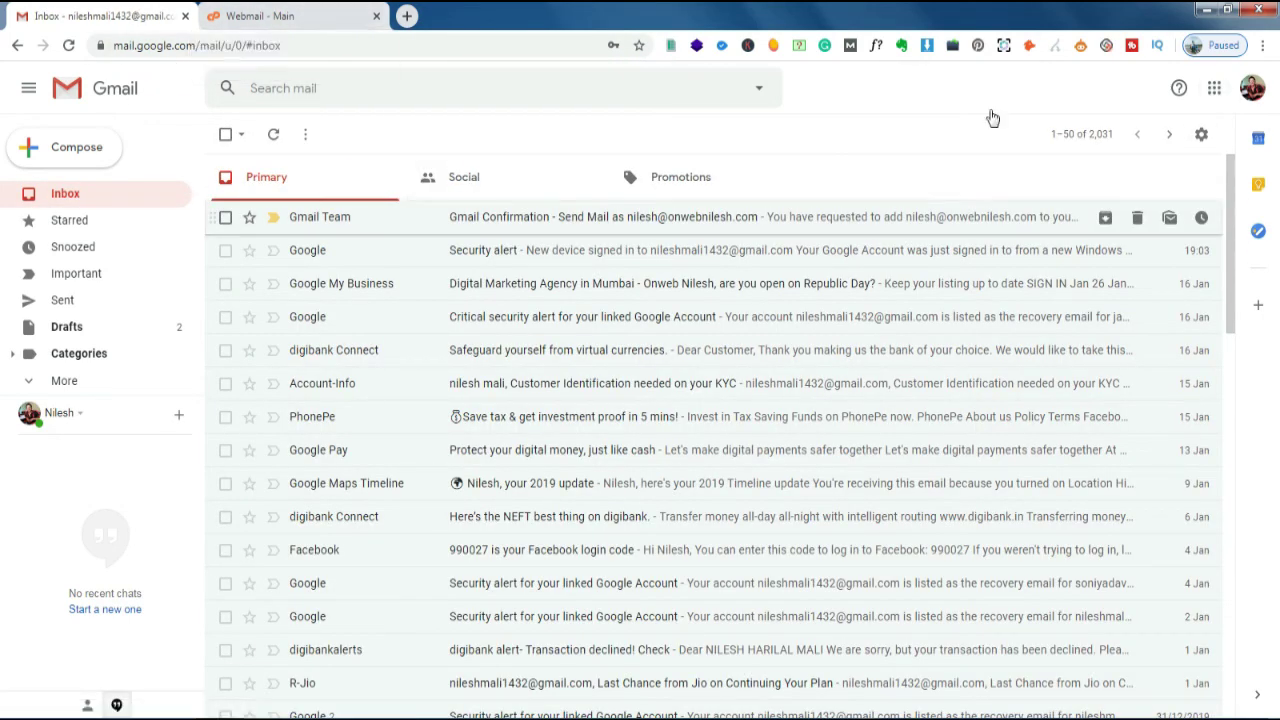
click(1252, 88)
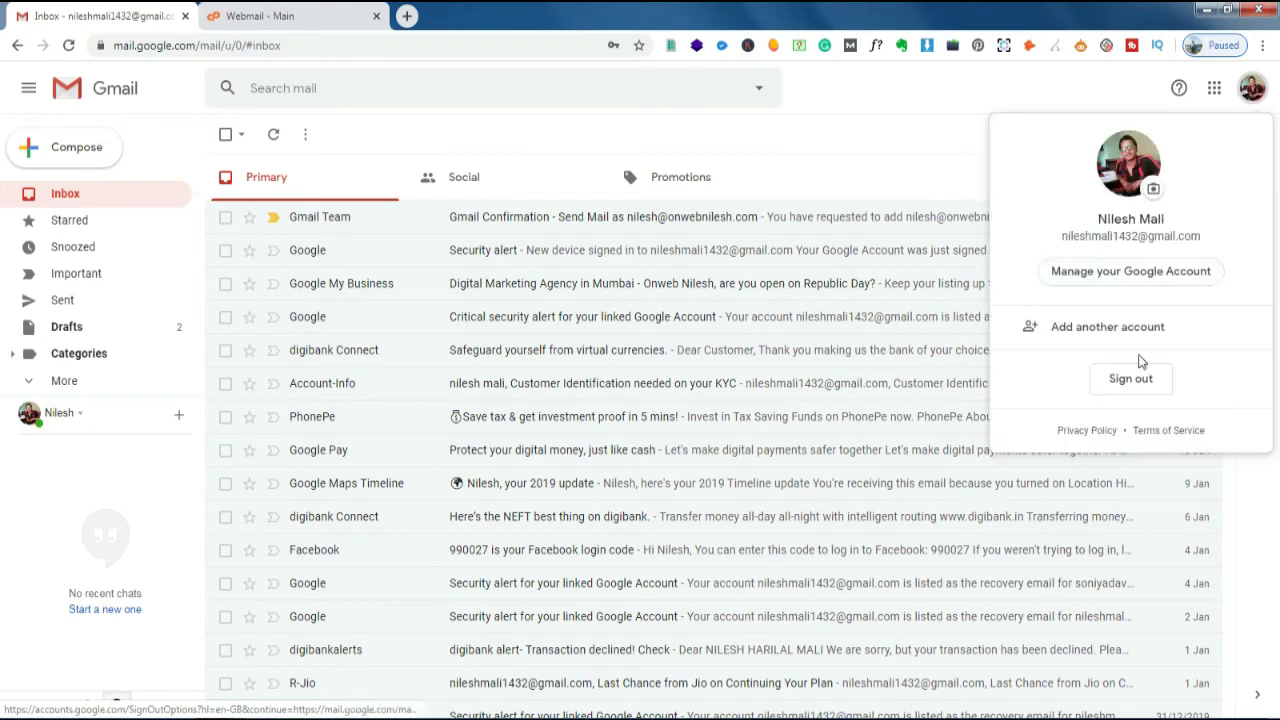
- Add another Google account by submitting its email and password to load its inbox
click(1103, 346)
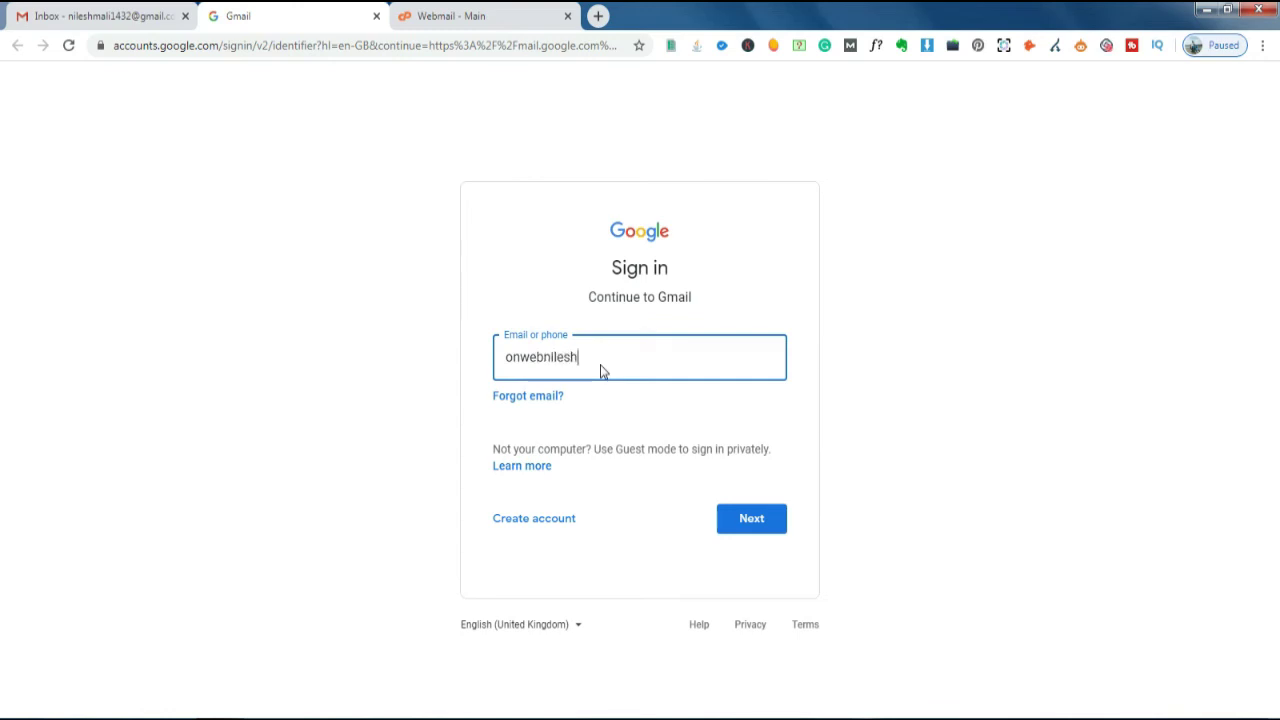
key(Return)
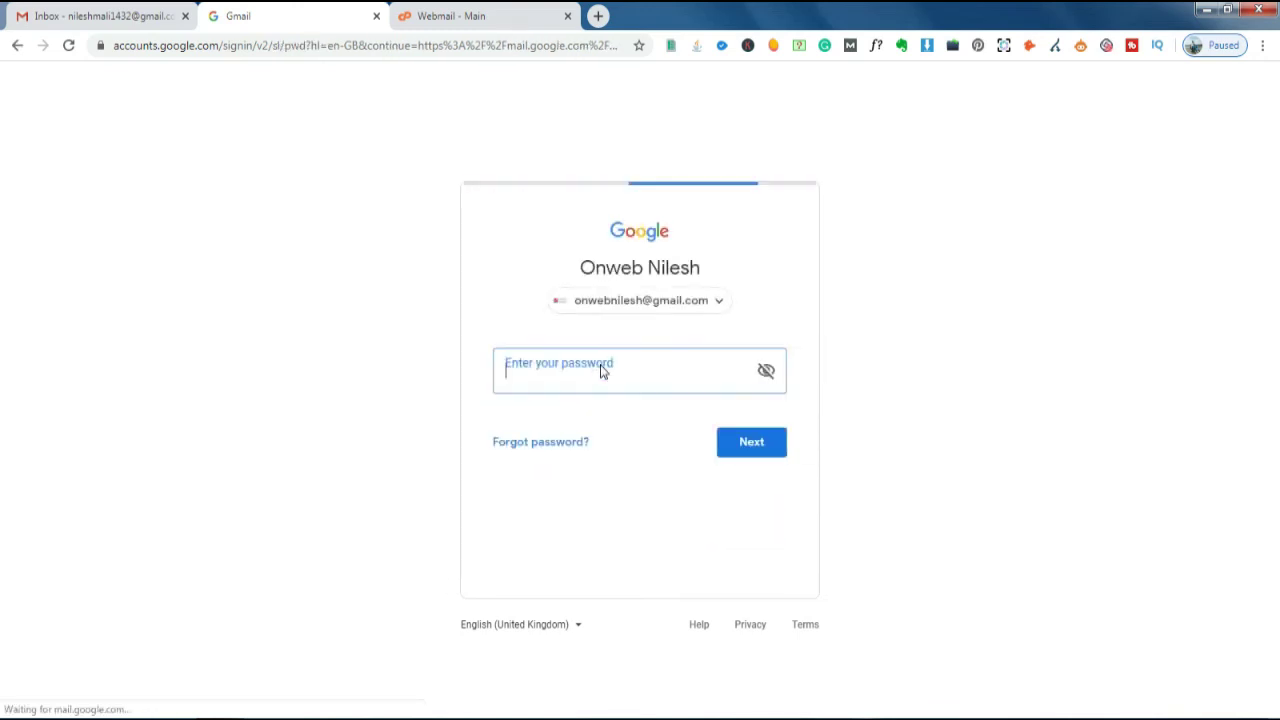
text(********)
key(Return)
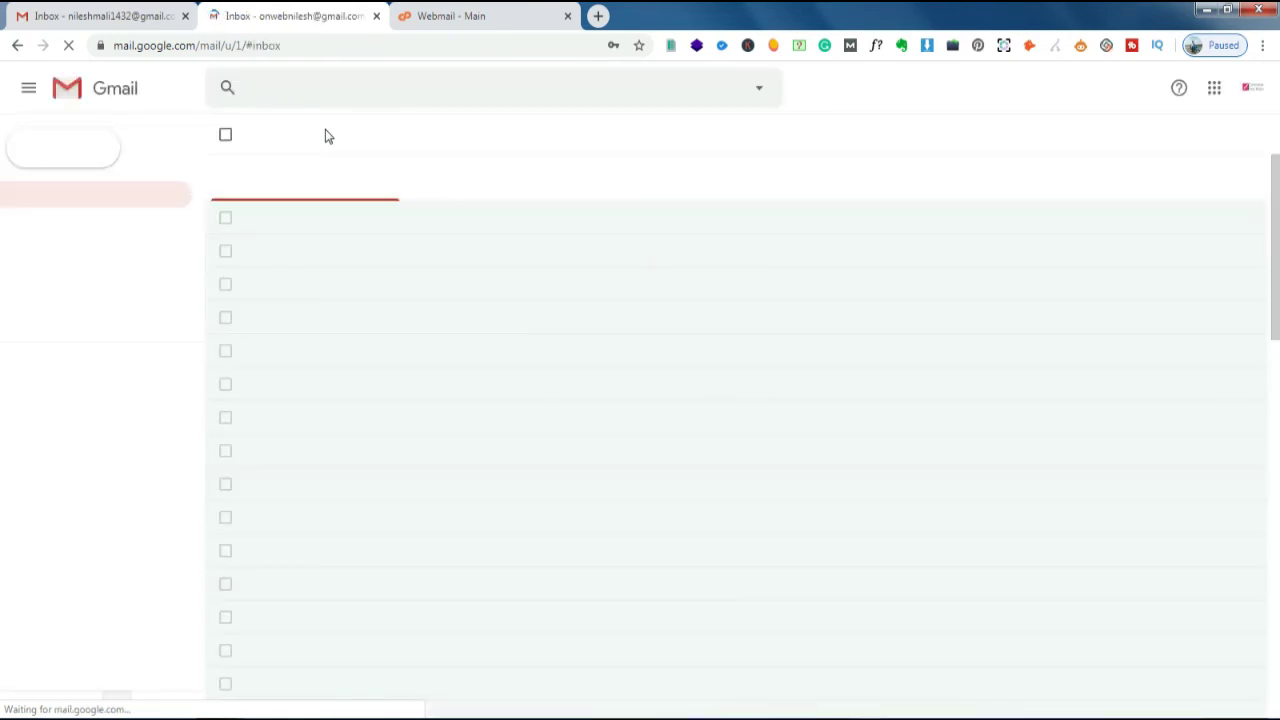
- Discard the stray empty message and start a fresh compose window
key(c)
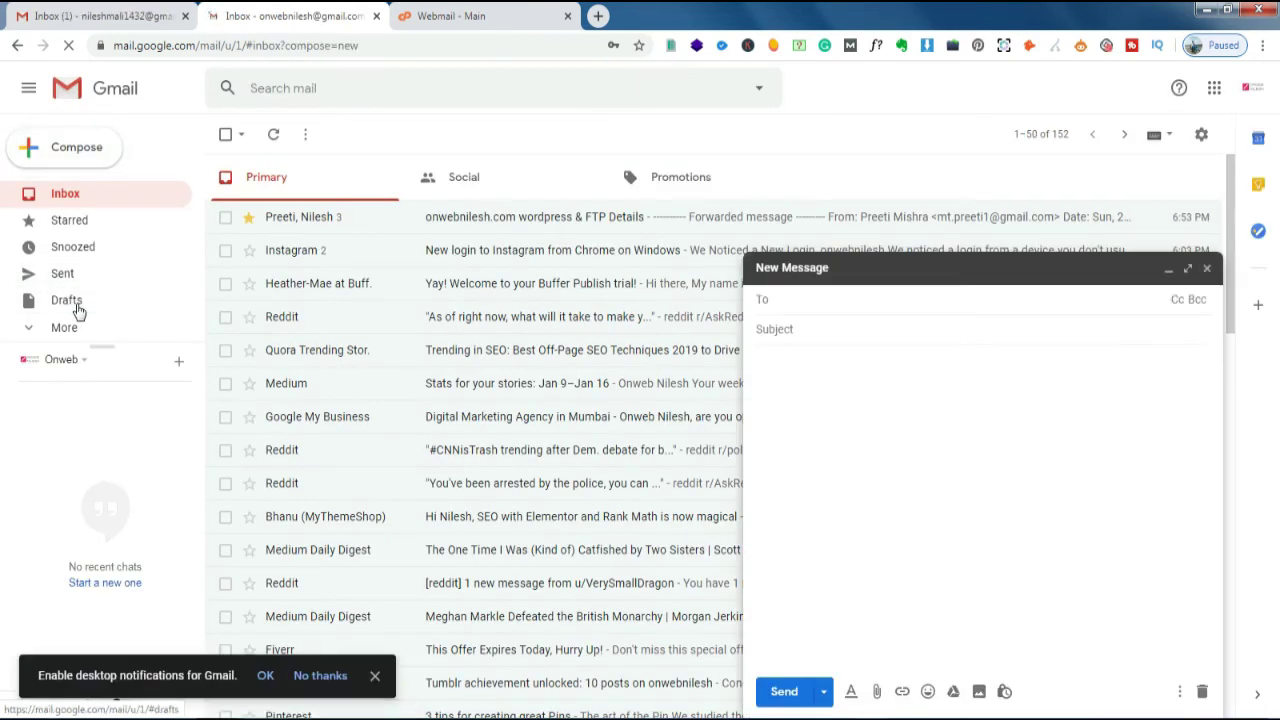
click(78, 311)
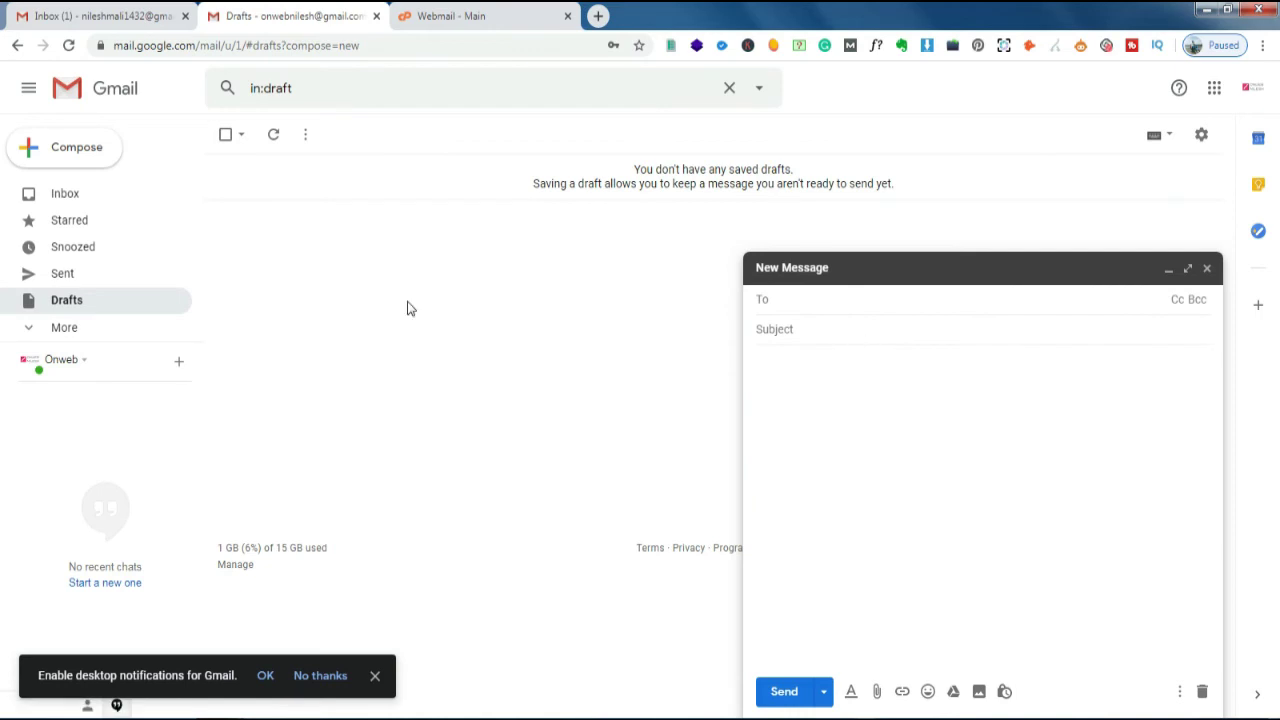
click(1206, 268)
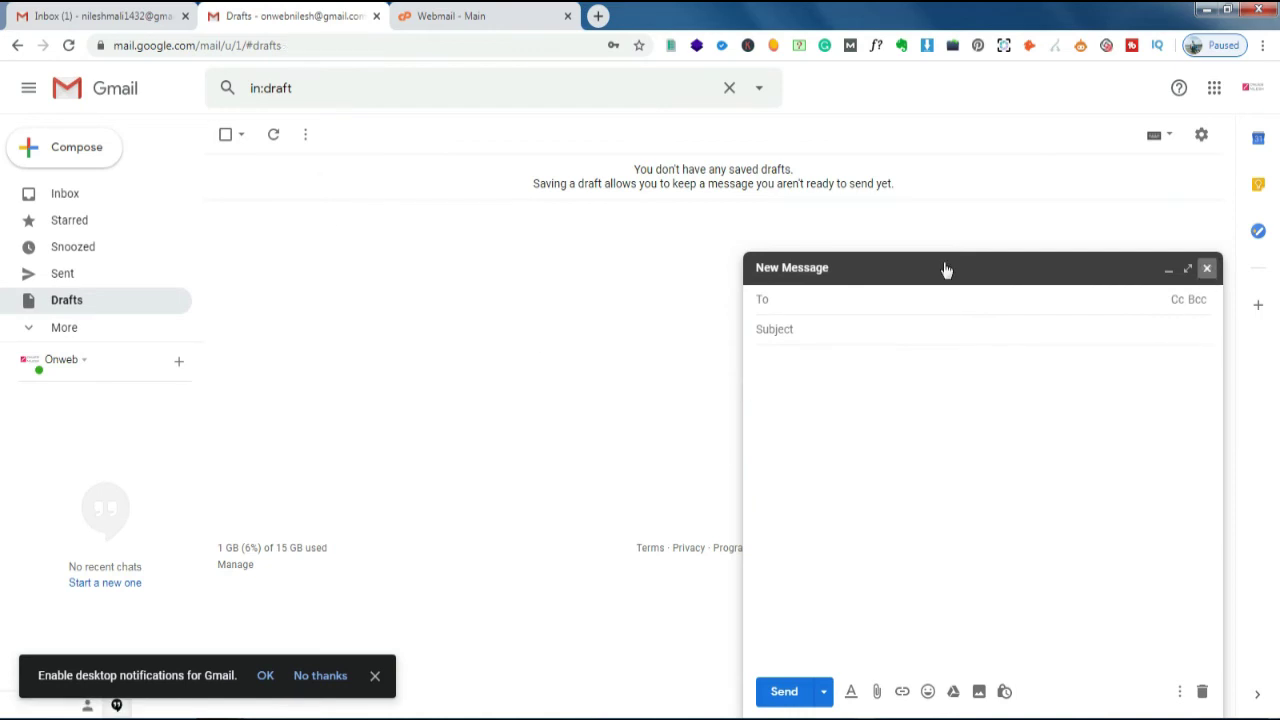
click(40, 157)
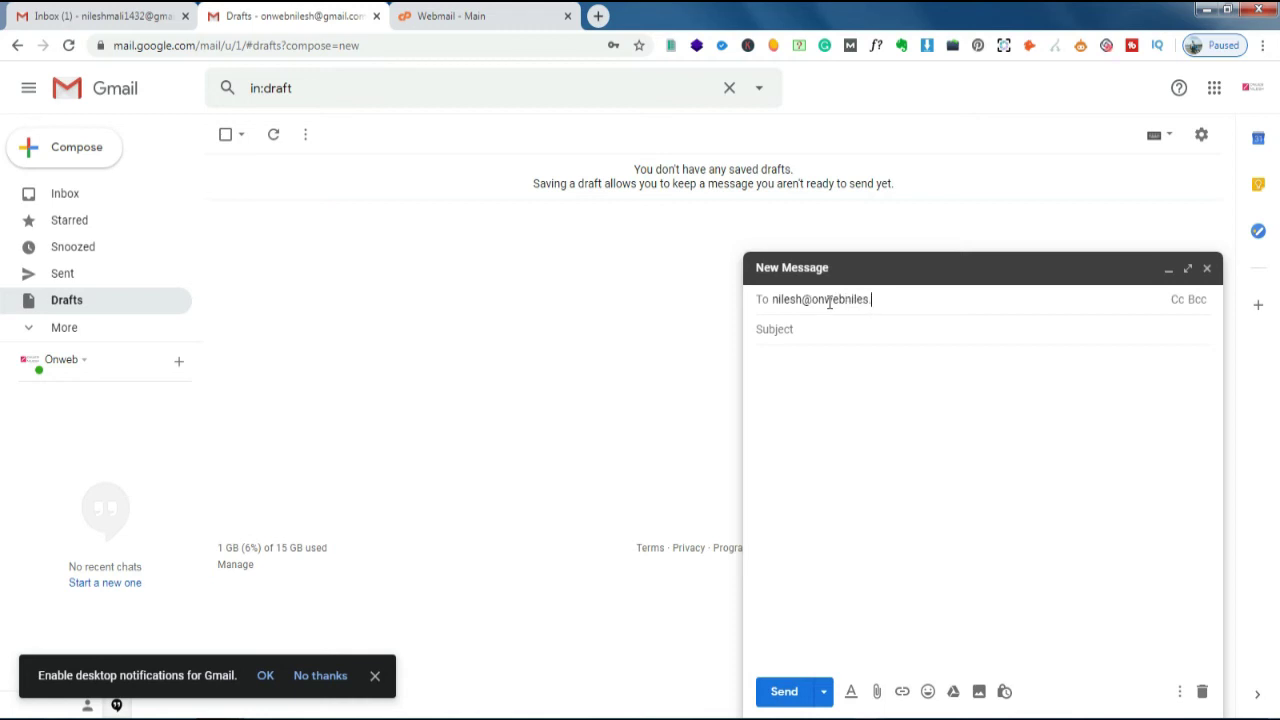
- Address it to the custom-domain address with subject and body 'Testing'
click(830, 326)
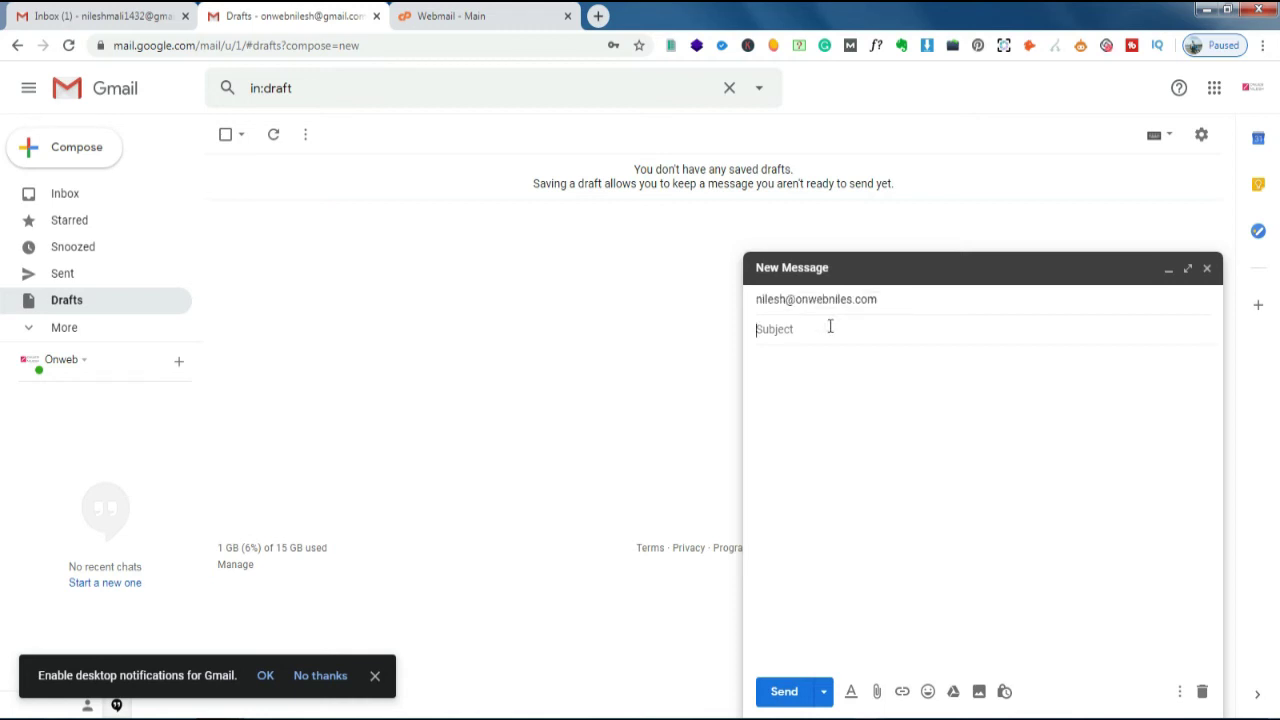
text(Testing)
click(807, 416)
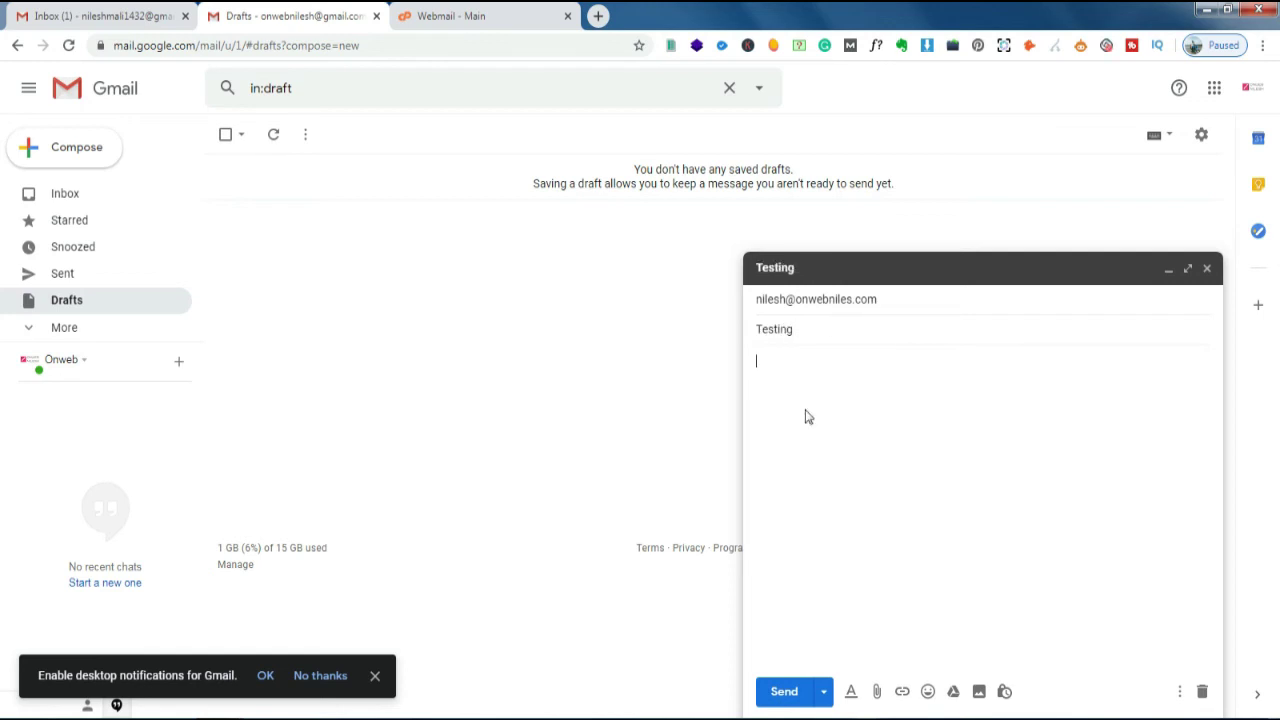
text(Testing)
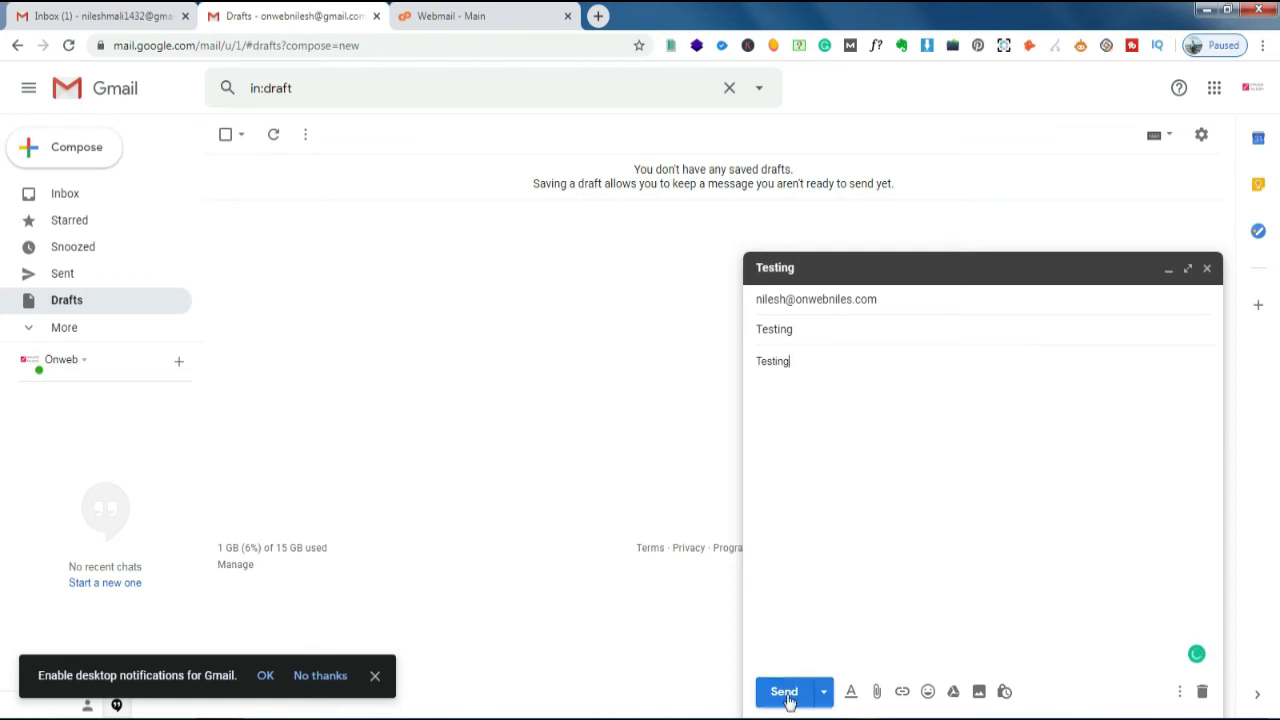
- Correct the misspelled recipient address and send the message
click(853, 300)
click(876, 305)
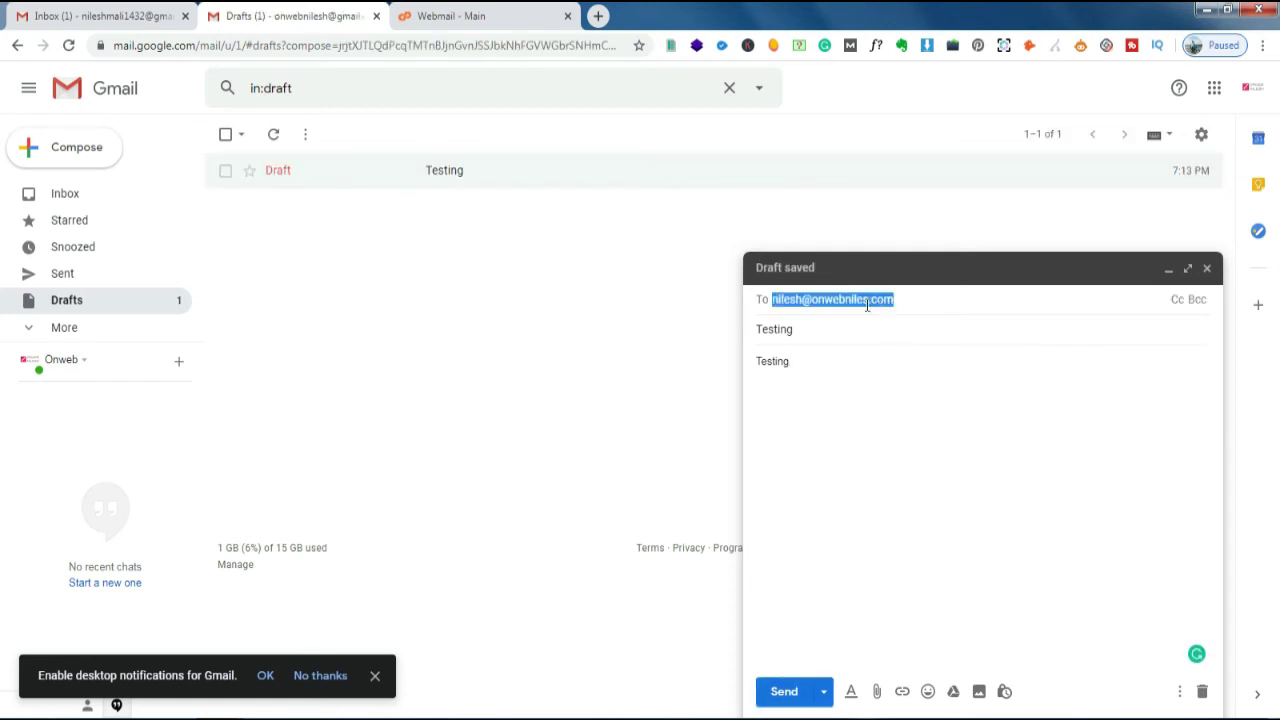
click(868, 305)
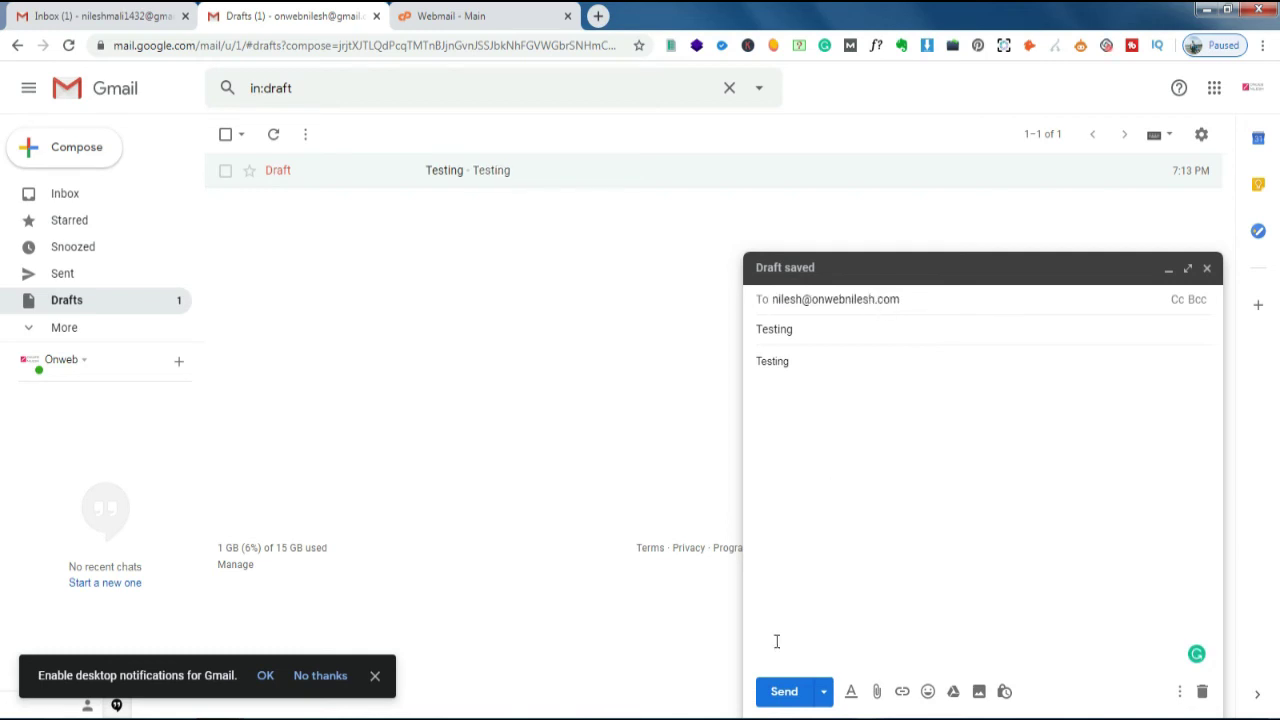
click(784, 691)
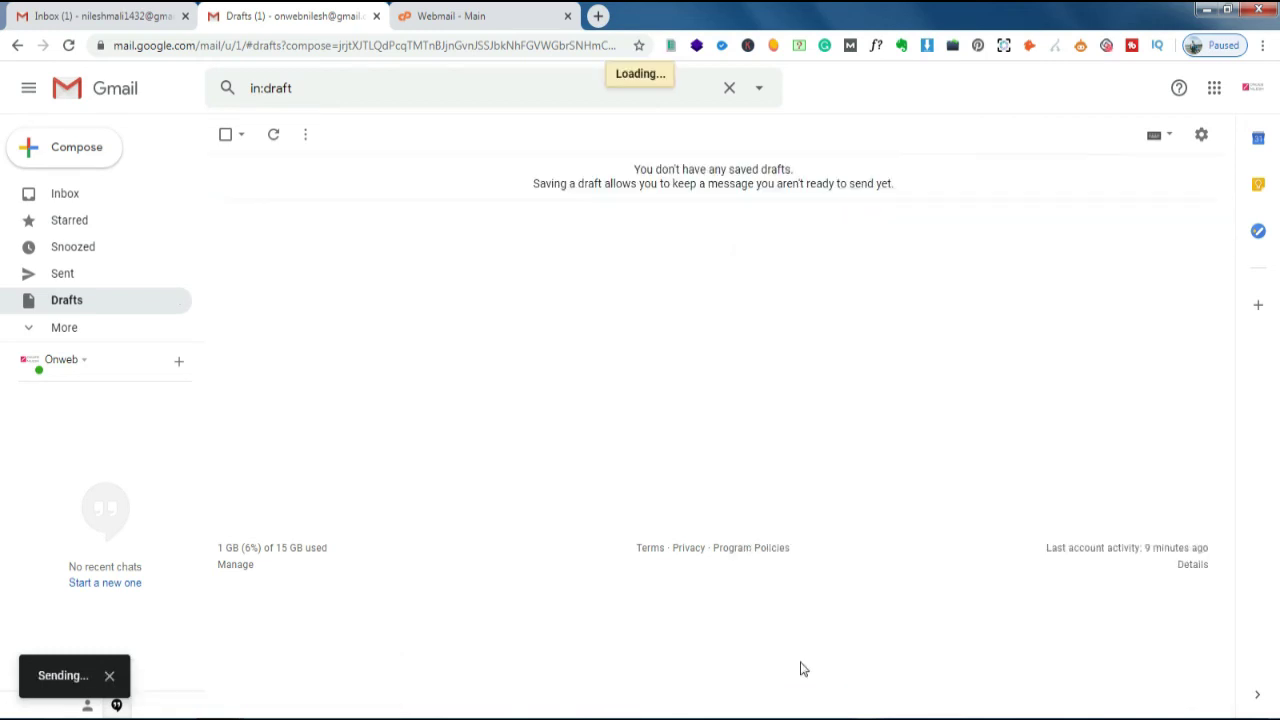
- Refresh the Roundcube webmail inbox, find no new mail, and return to Gmail
click(103, 12)
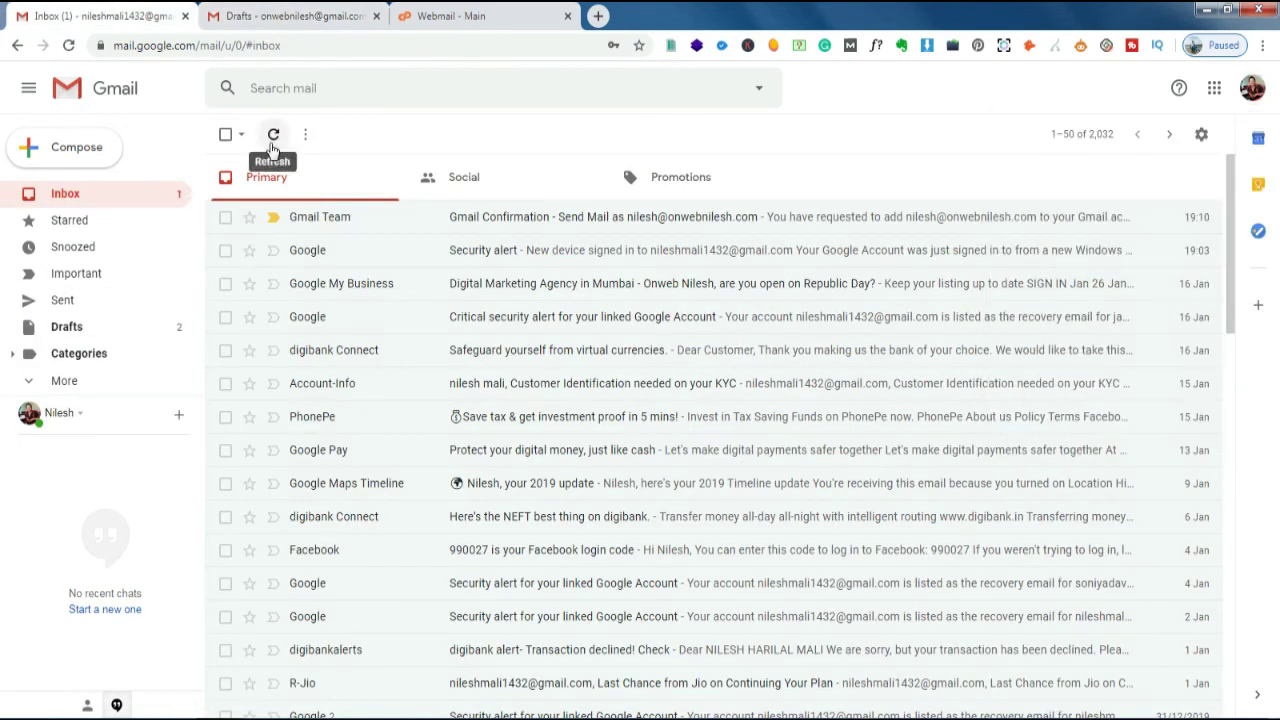
click(440, 14)
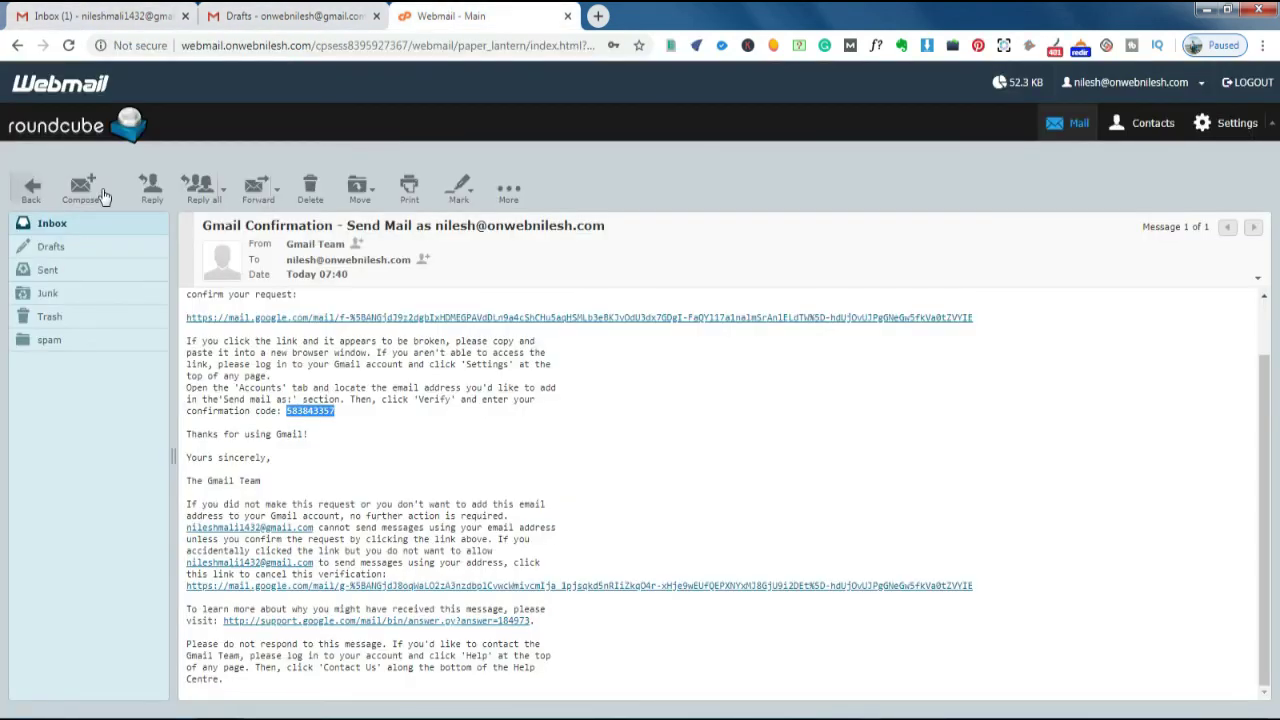
click(17, 192)
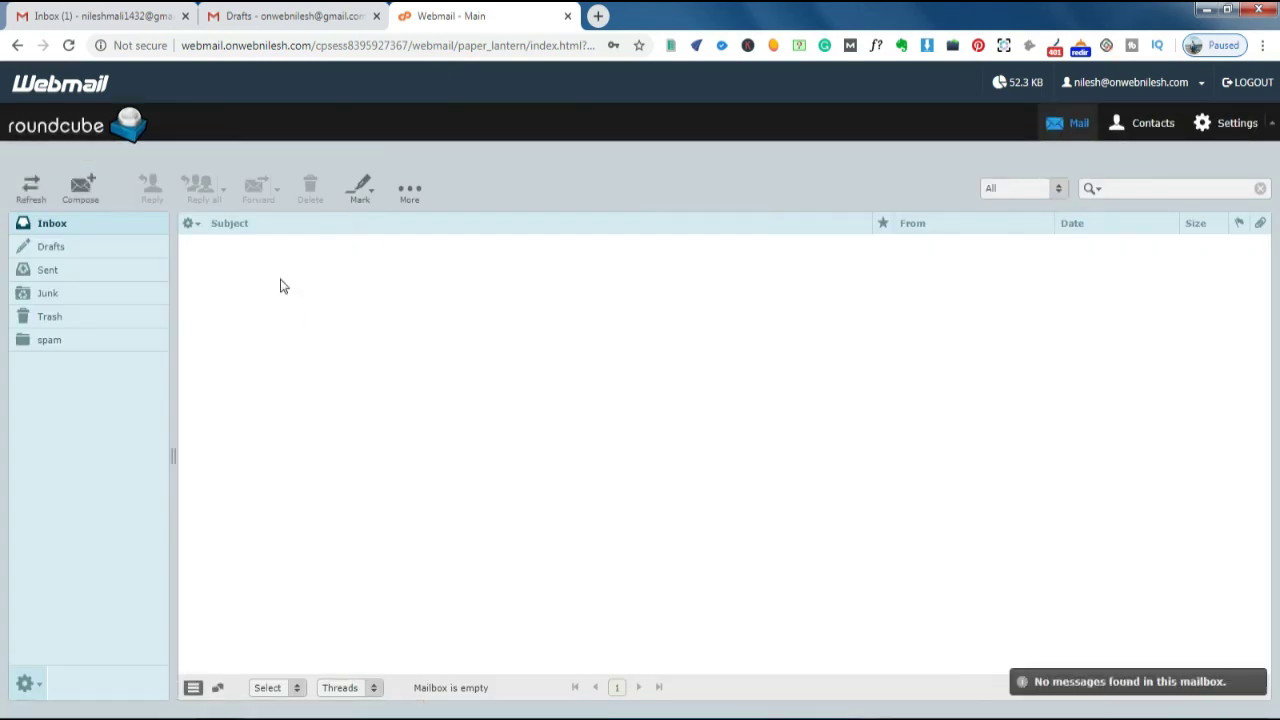
click(33, 197)
drag(185, 10, 295, 8)
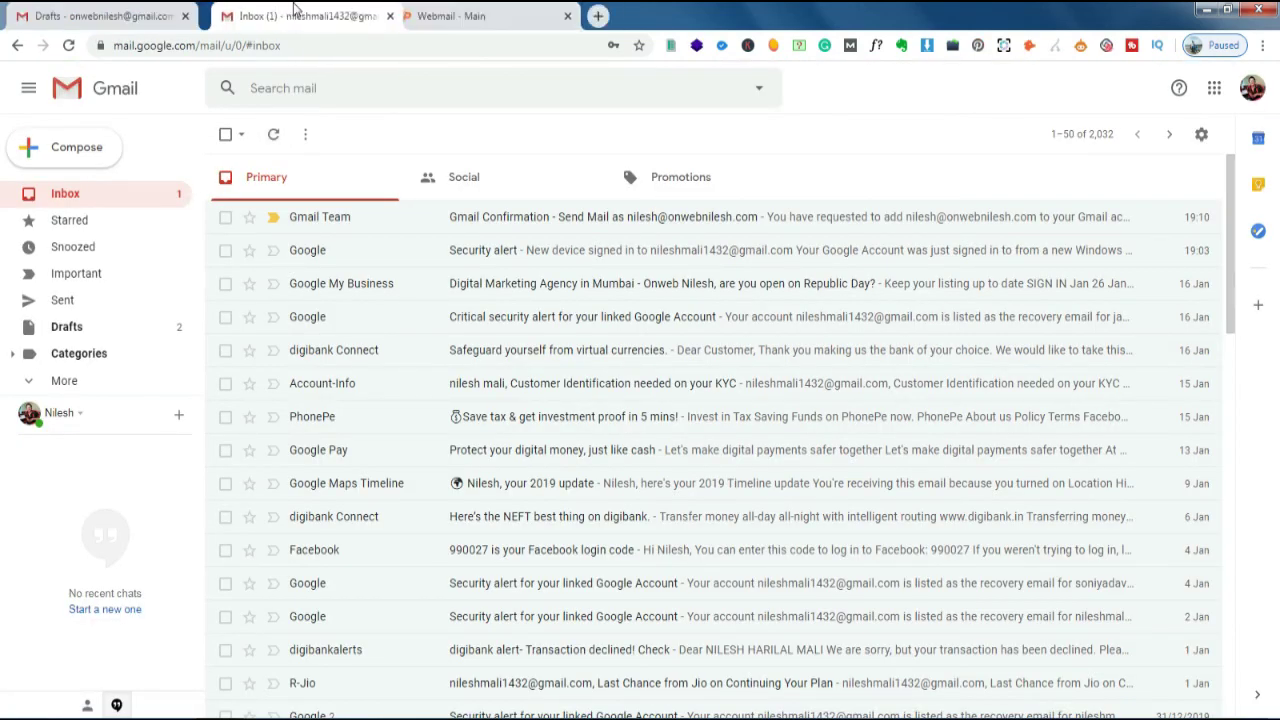
- Reload the Gmail inbox, open the newly fetched Testing message, then go back to Inbox
click(108, 90)
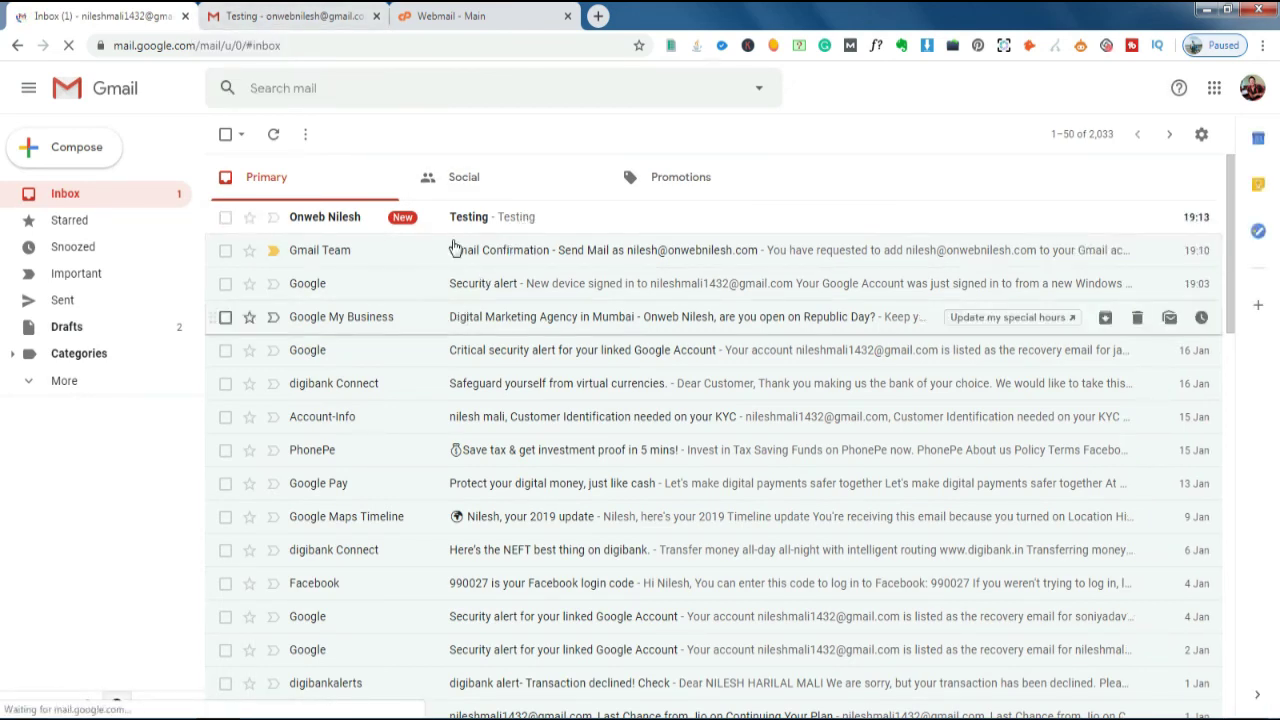
click(460, 230)
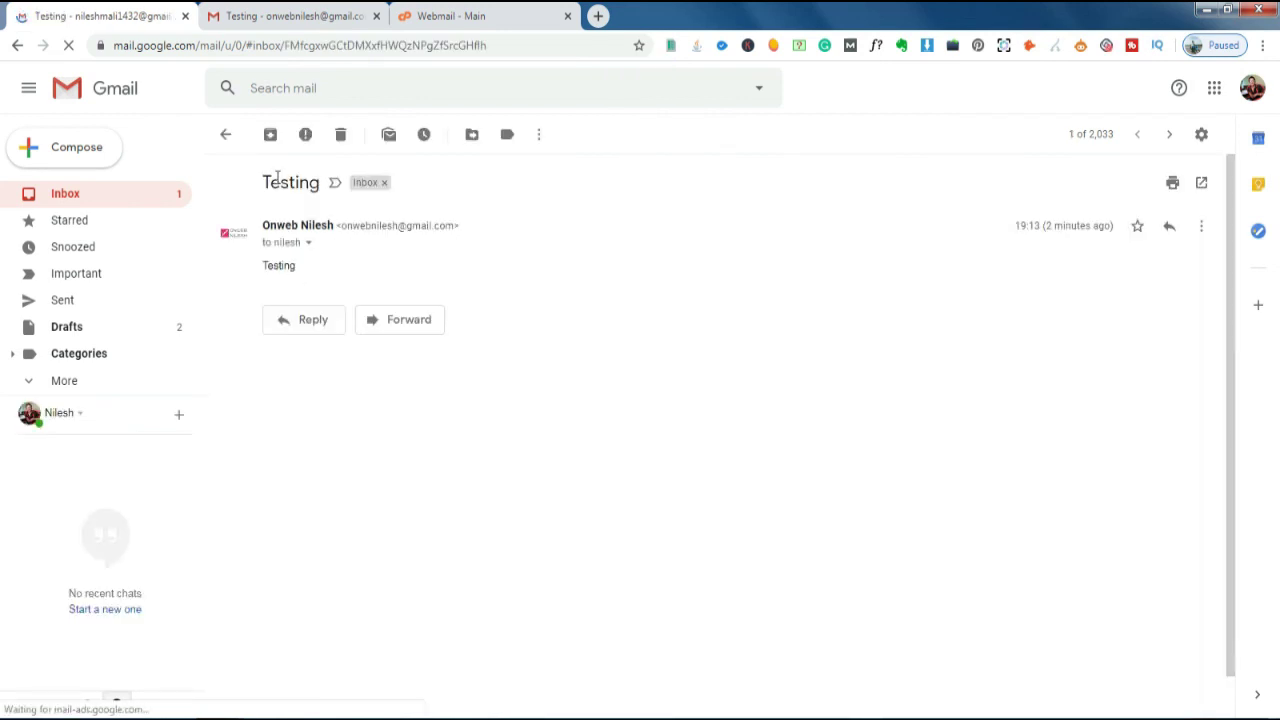
drag(272, 265, 294, 265)
click(294, 265)
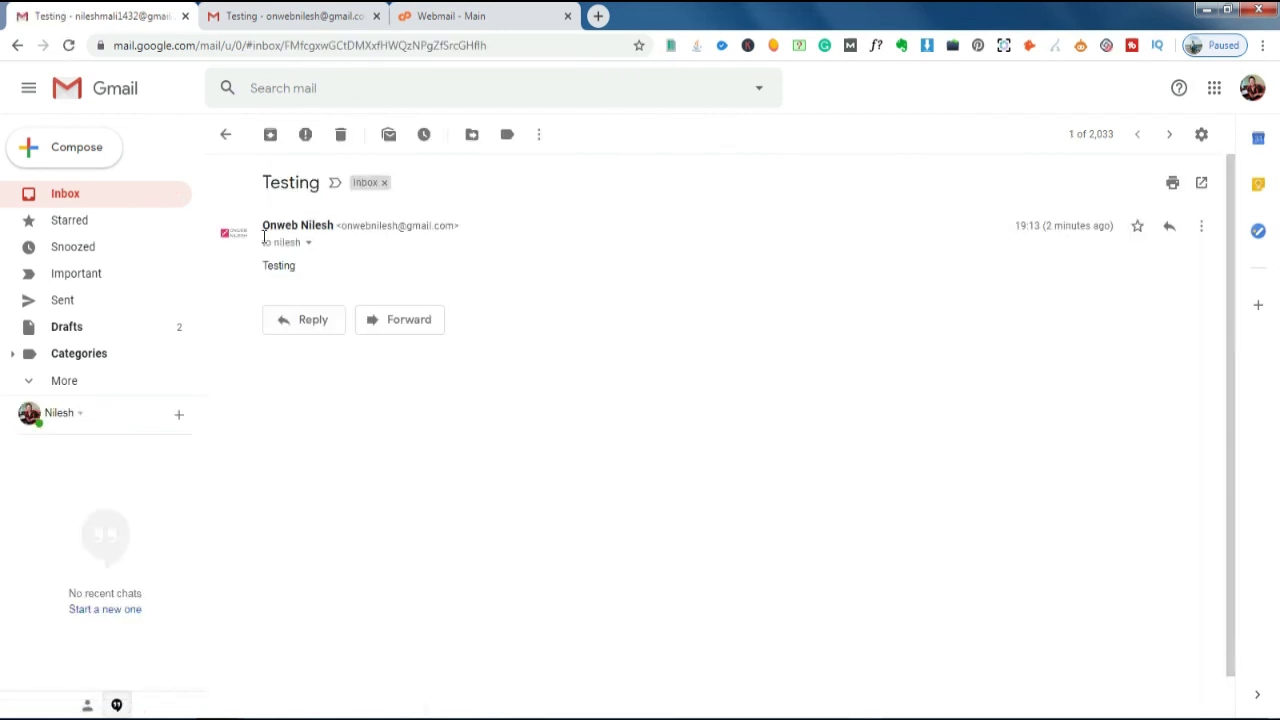
click(116, 106)
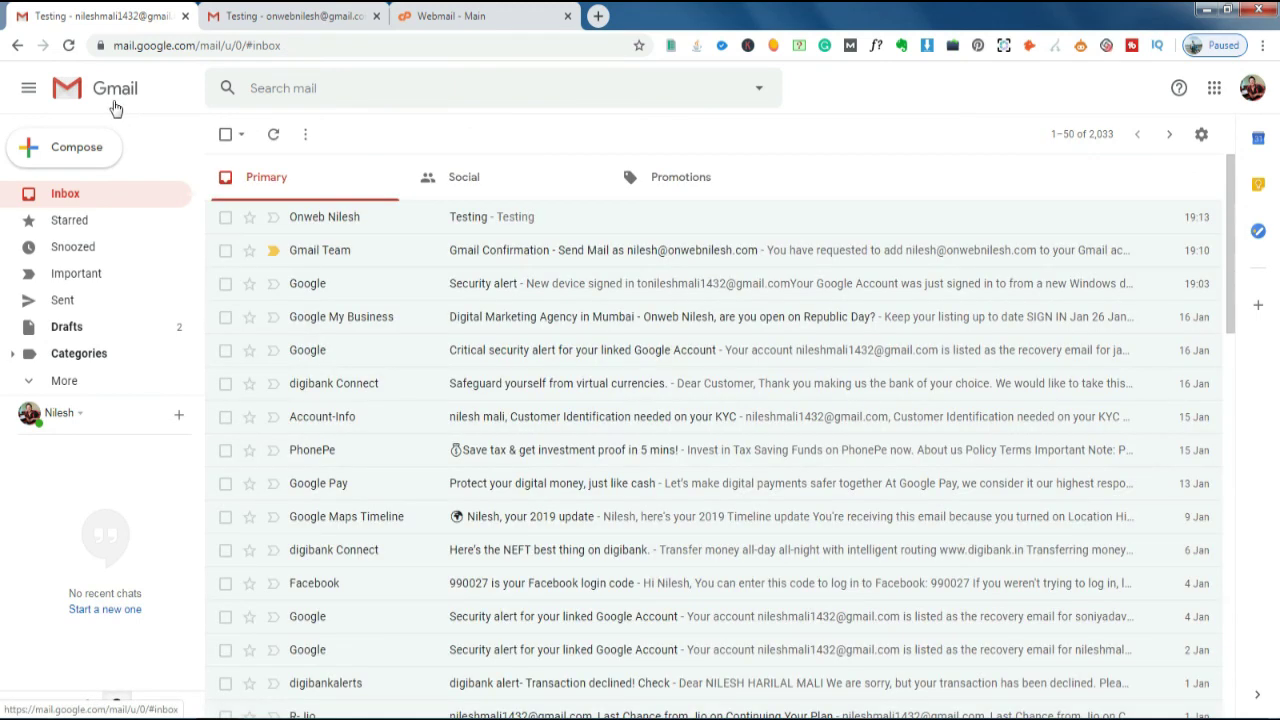